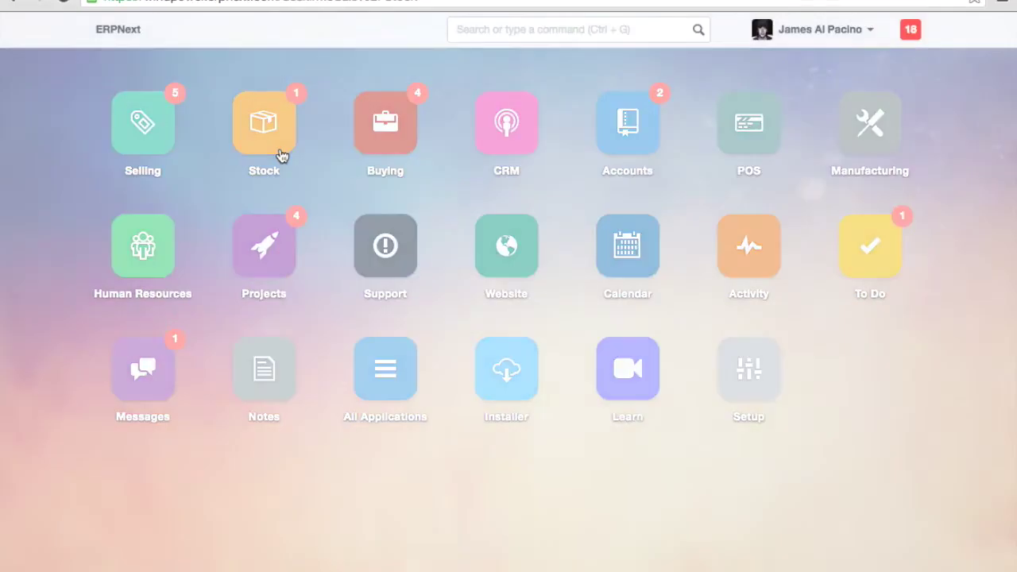
Create a new stock entry with the purpose Material Transfer and check its posting date
click(344, 205)
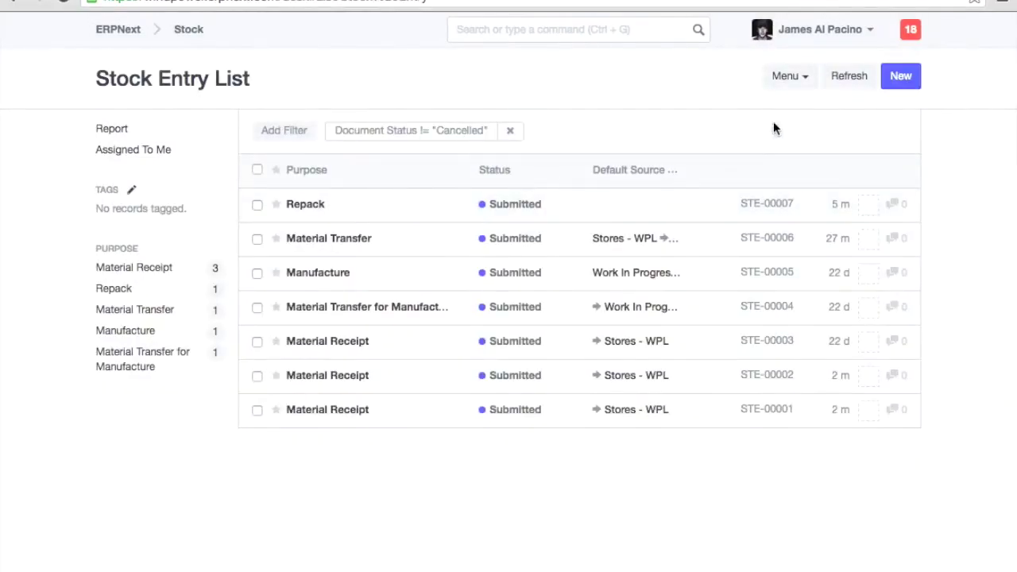
click(891, 83)
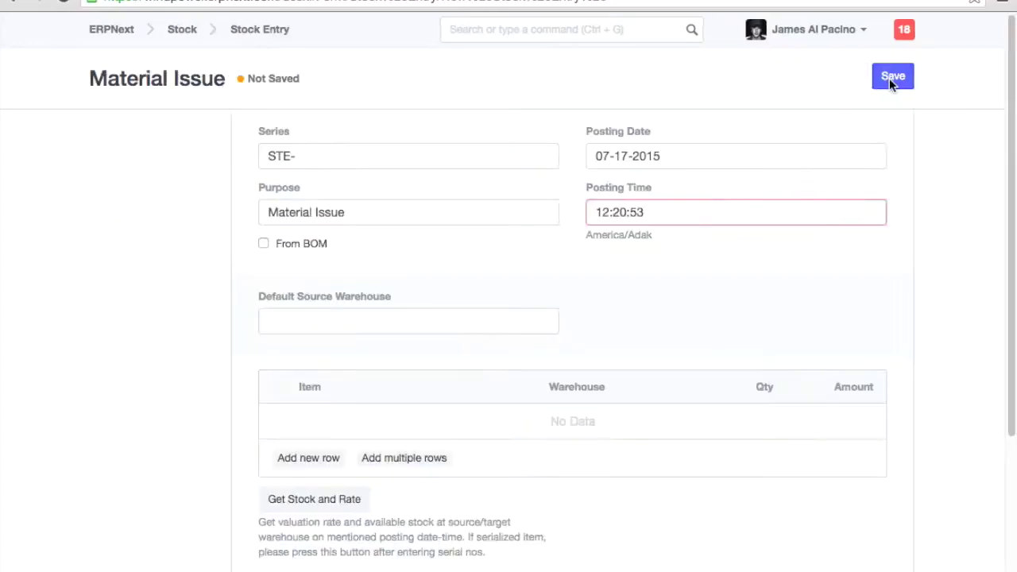
click(515, 210)
click(504, 251)
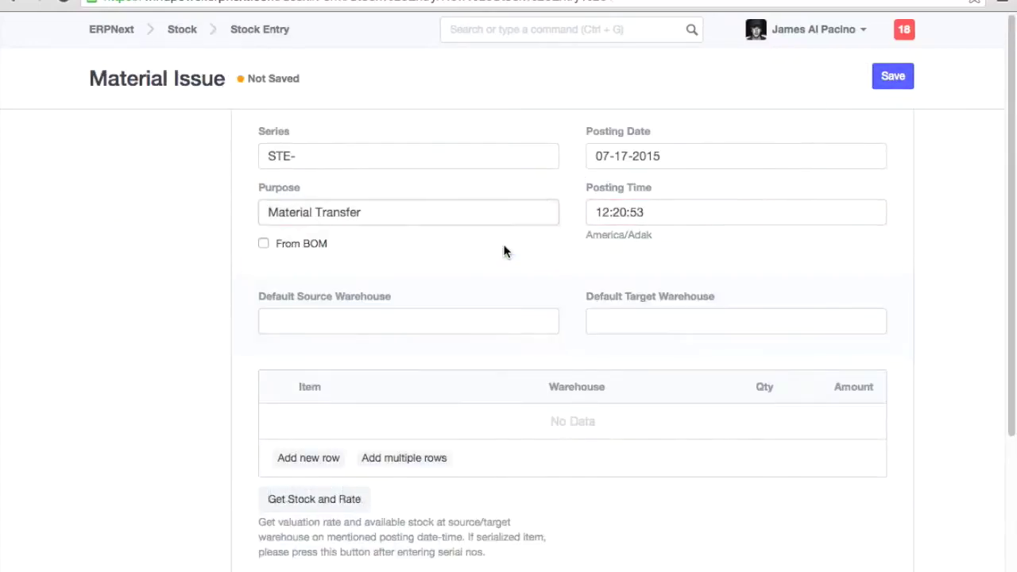
click(772, 157)
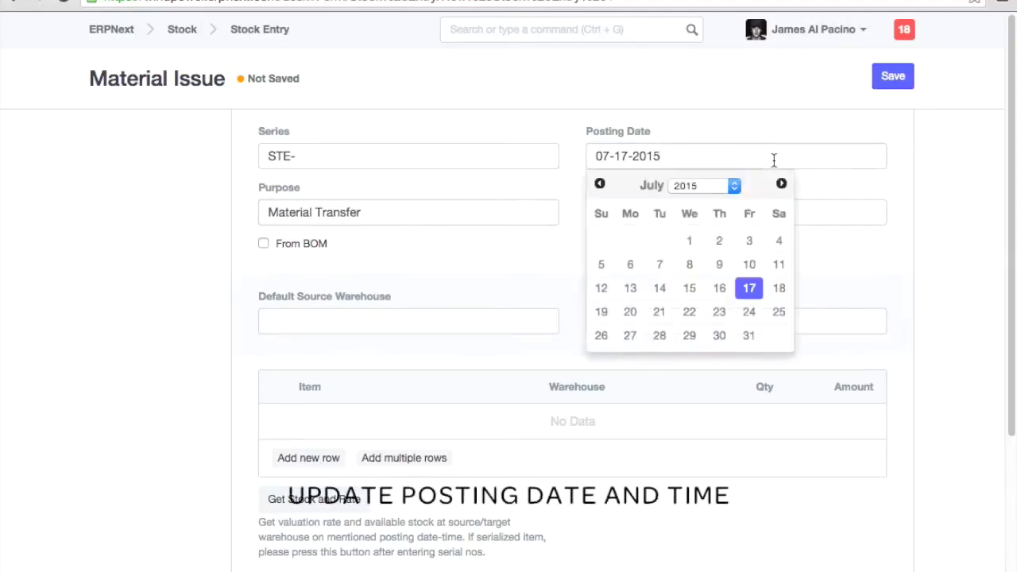
click(764, 131)
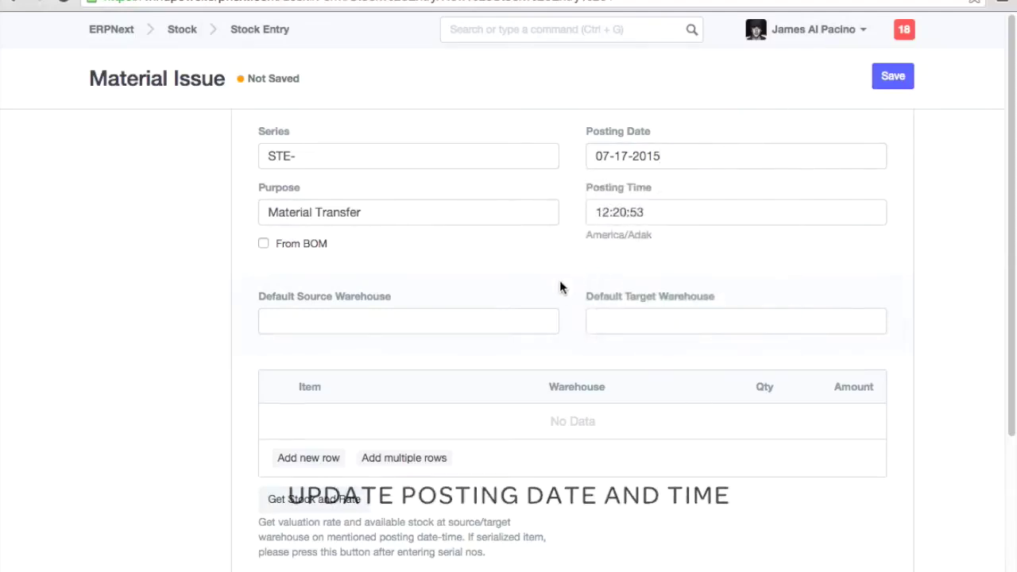
Set the default source warehouse to Central Store - WPL and the default target warehouse to Stores - WPL
text(centr)
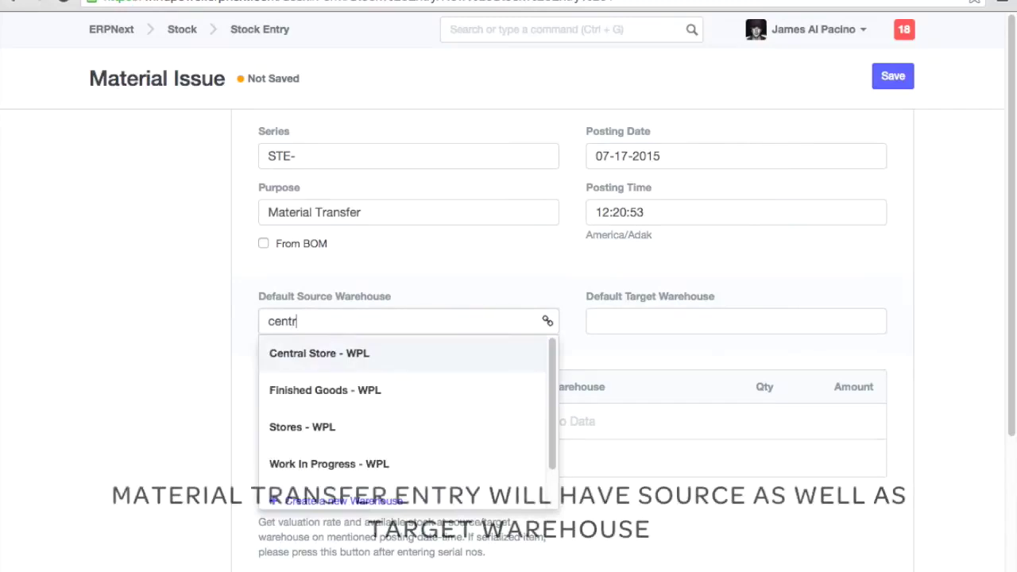
click(397, 352)
click(626, 324)
text(store)
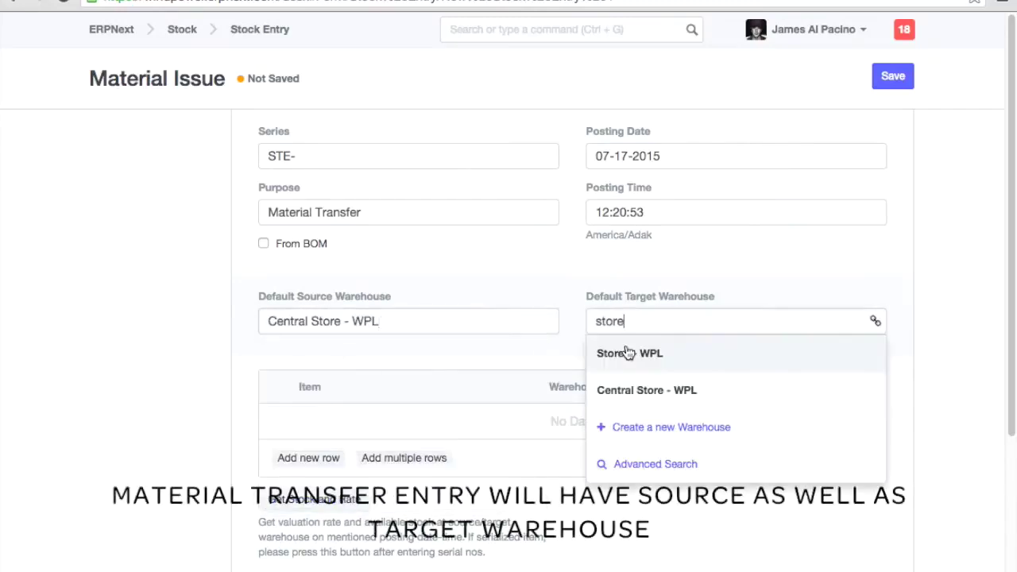
click(628, 352)
Add an item row for Ball Bearing with a quantity of 1
click(309, 458)
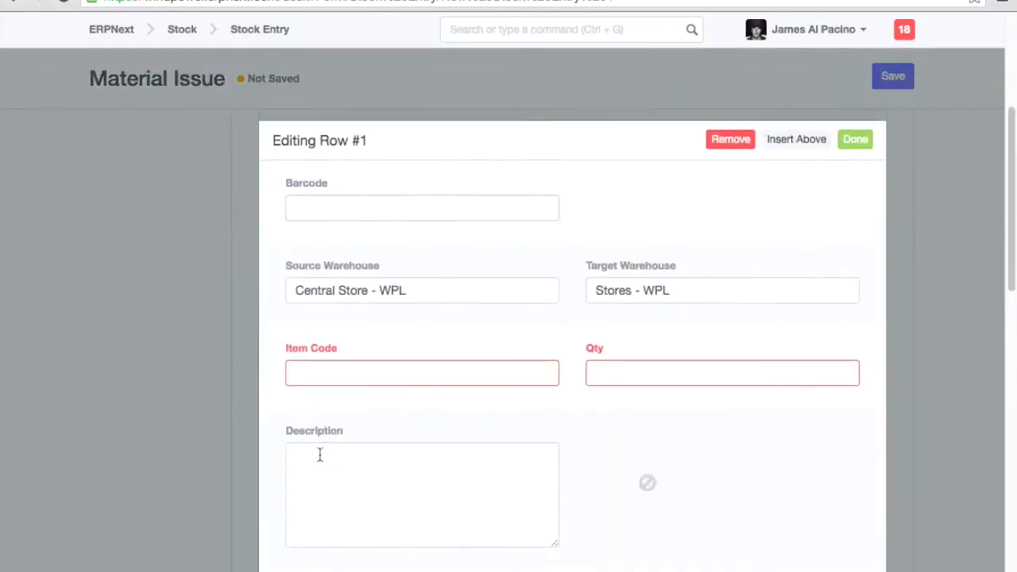
click(345, 384)
text(ball)
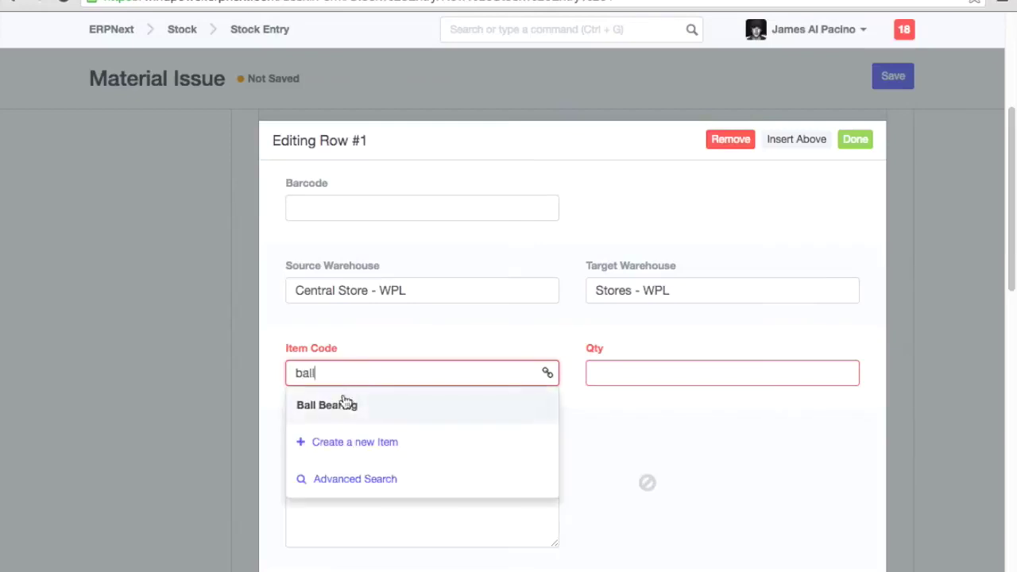
click(347, 404)
click(656, 373)
text(1)
click(588, 340)
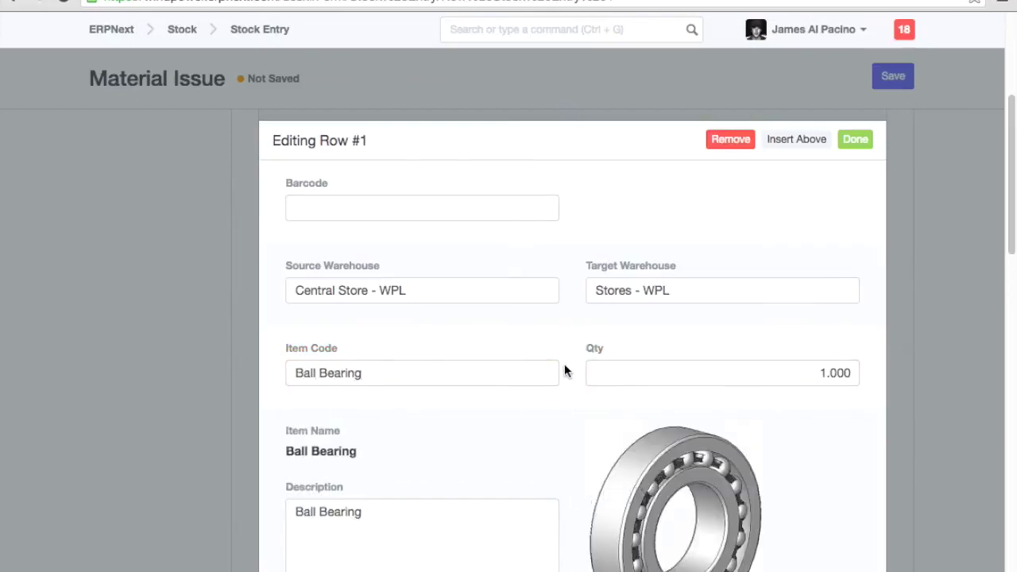
Review the Ball Bearing row's rate, serial/batch, accounting and stock quantity details, and finish editing the row
scroll(564, 365, down, 5)
scroll(564, 369, down, 2)
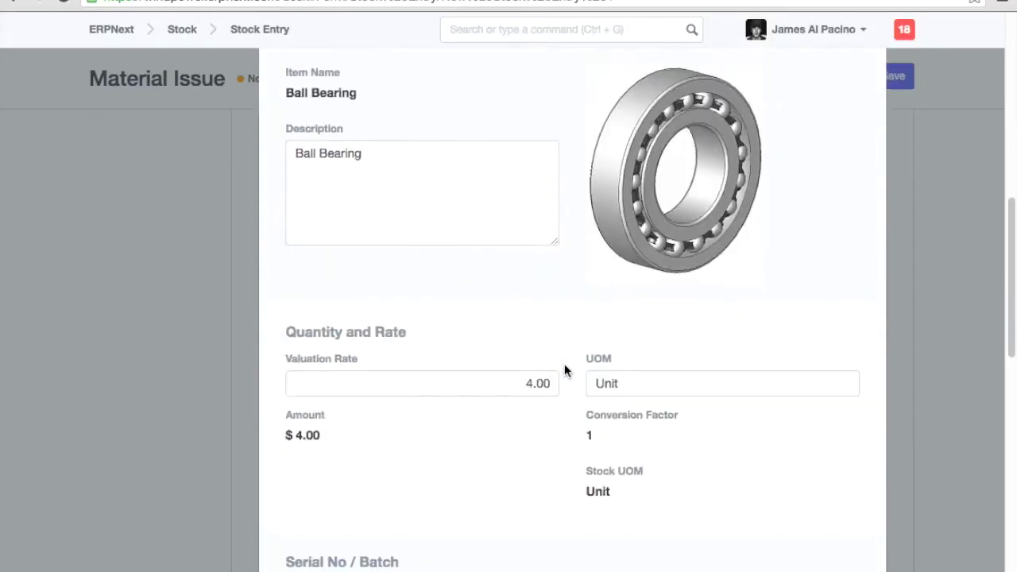
scroll(517, 388, down, 3)
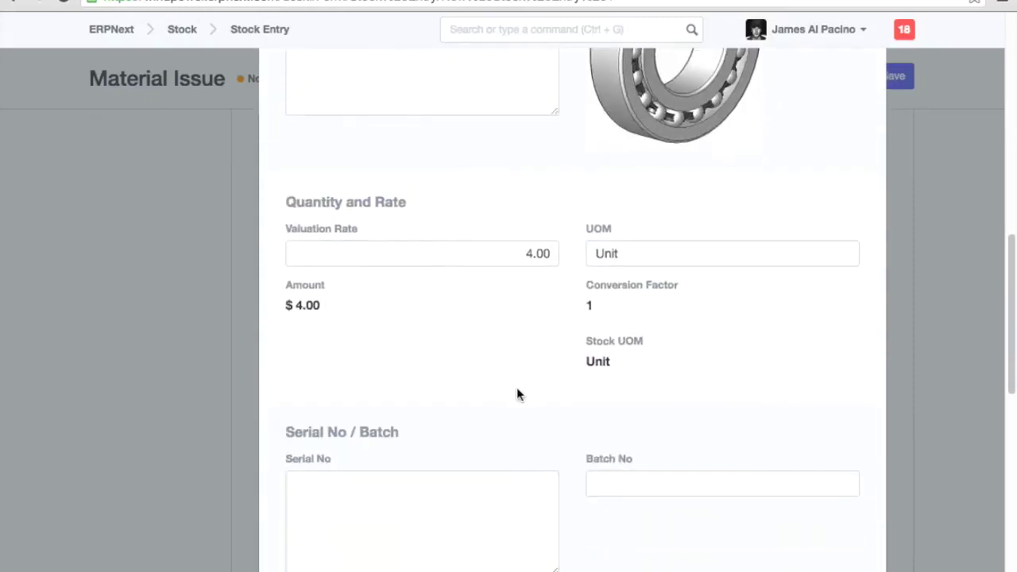
scroll(517, 393, down, 3)
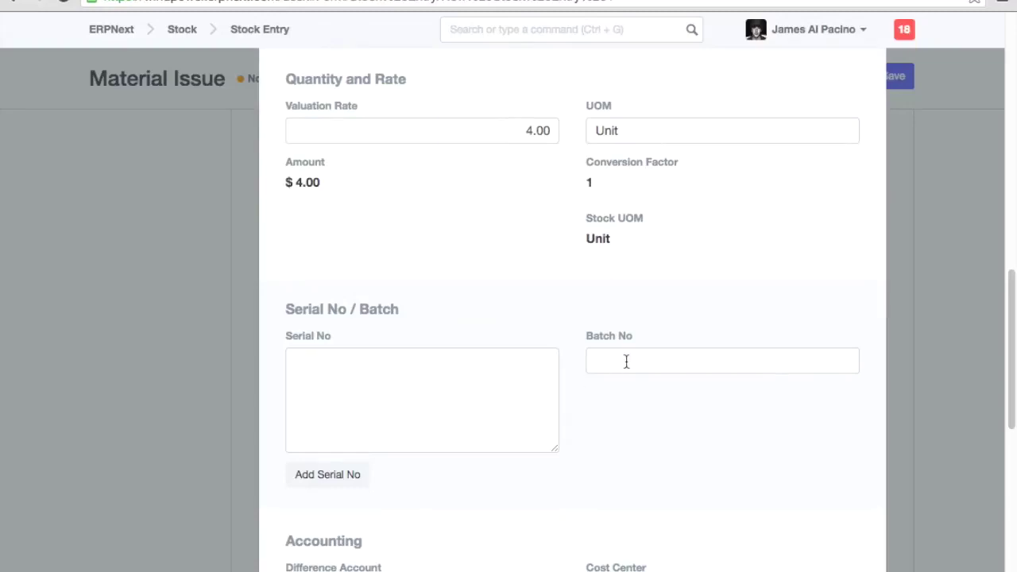
scroll(563, 410, down, 5)
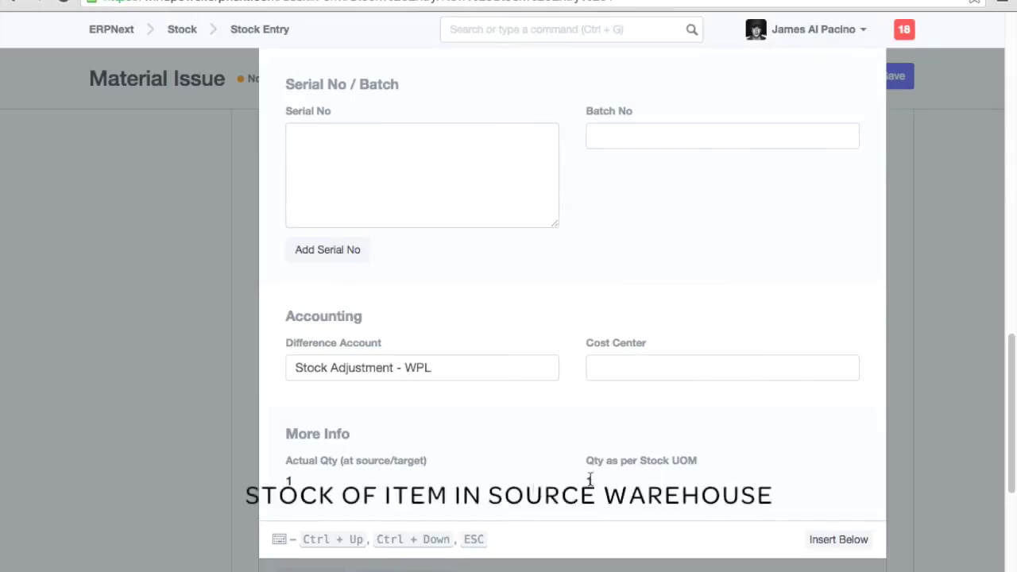
scroll(624, 328, up, 12)
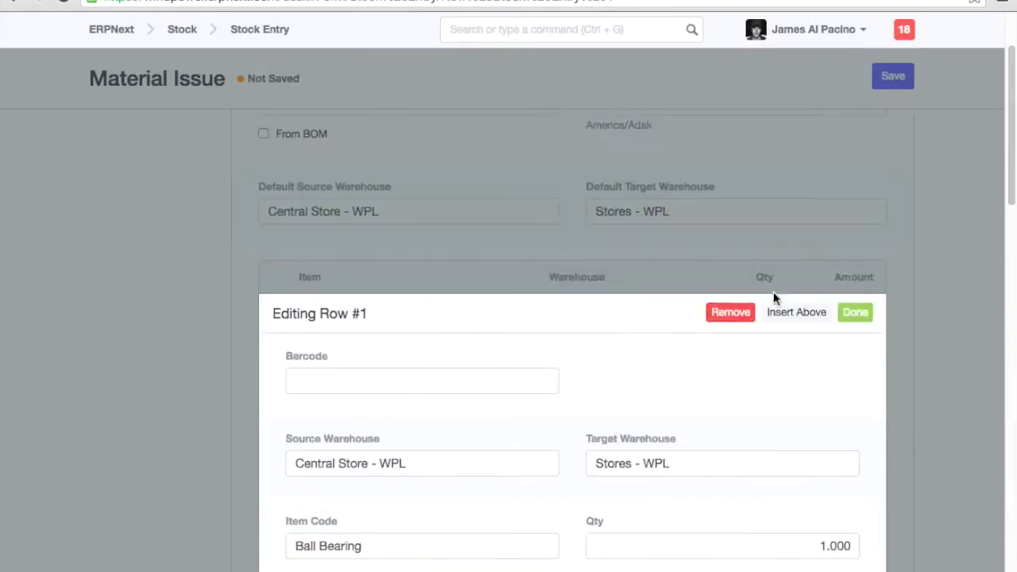
click(854, 313)
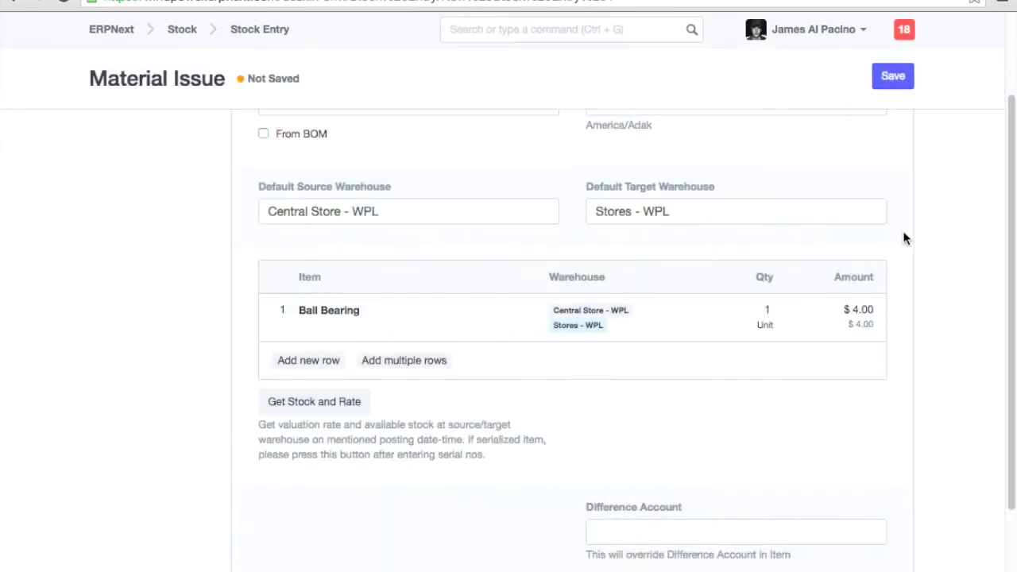
Save the material transfer entry, check its value totals and additional details, and submit it permanently
scroll(902, 232, up, 3)
click(892, 77)
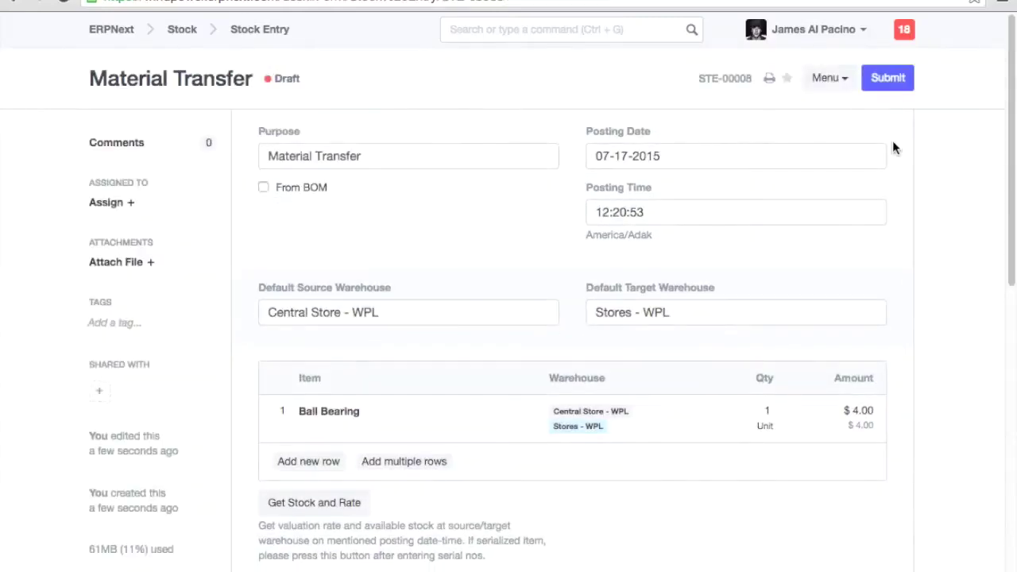
scroll(891, 252, down, 5)
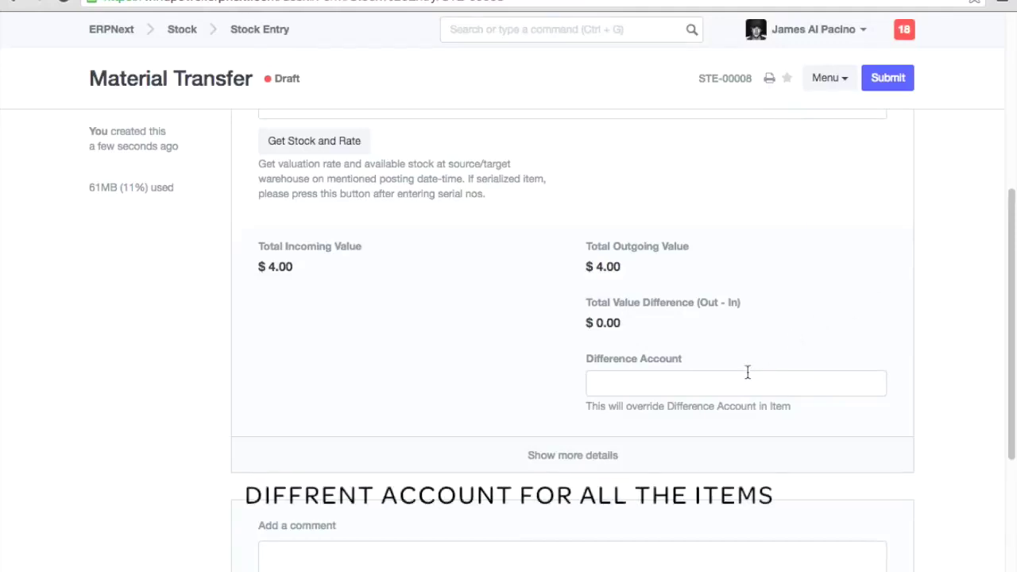
click(576, 457)
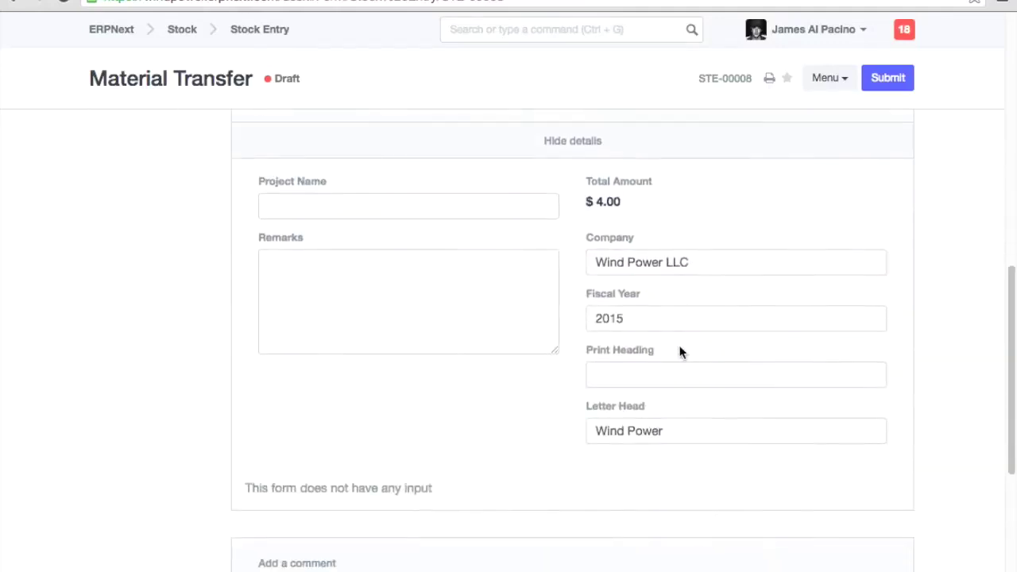
scroll(729, 373, up, 10)
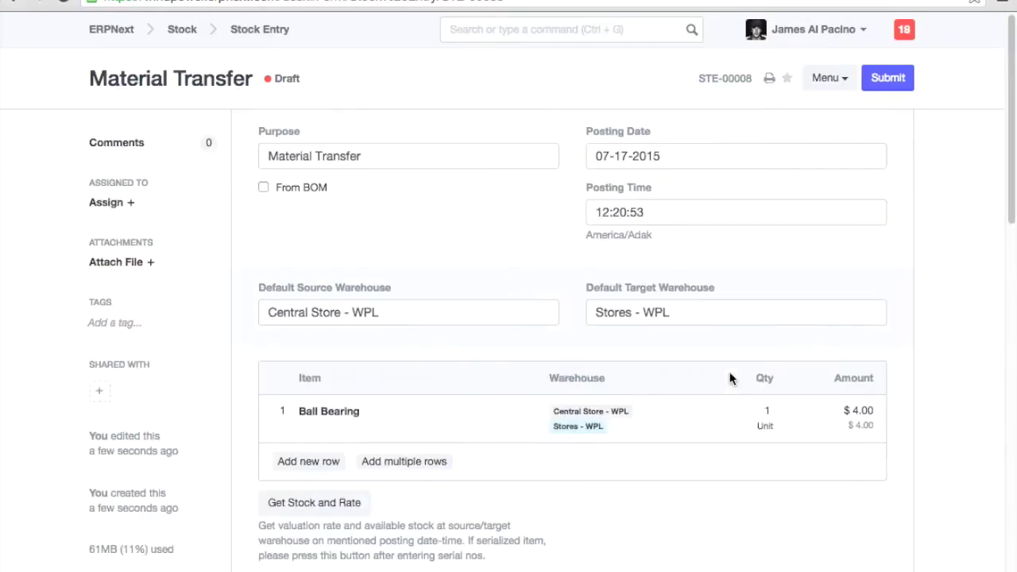
click(882, 79)
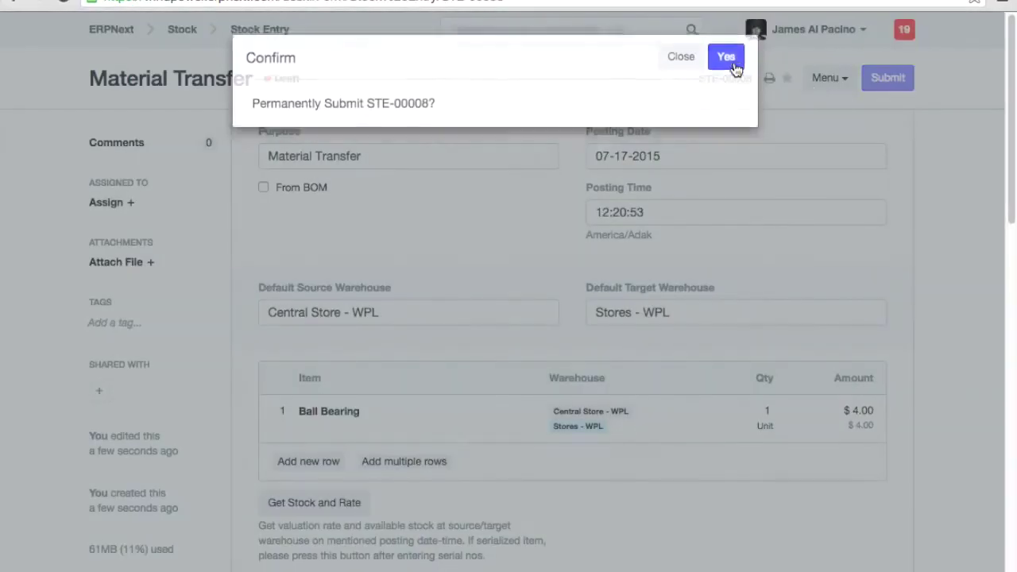
click(726, 57)
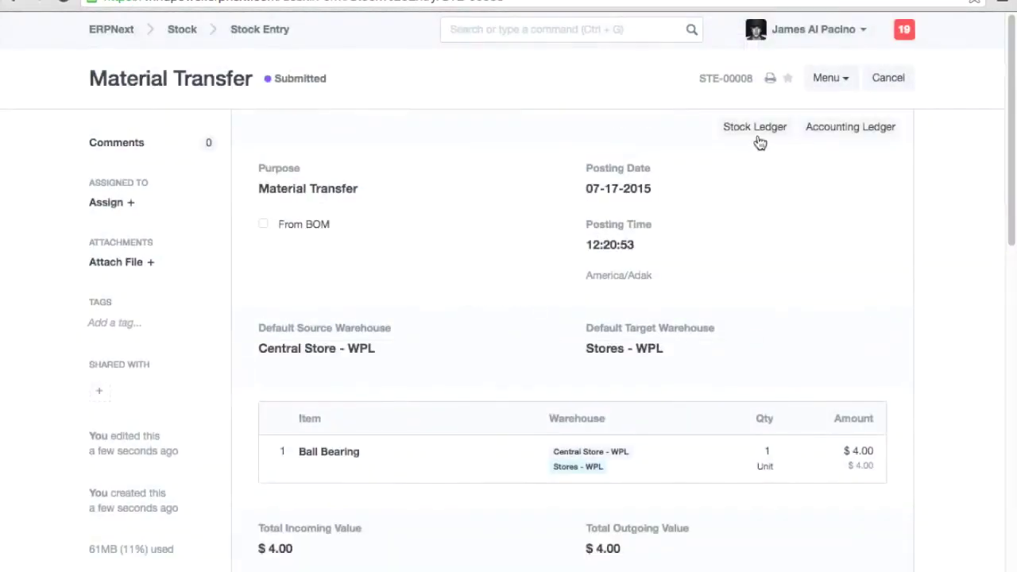
Open the submitted transfer's stock ledger and examine its further columns
click(753, 128)
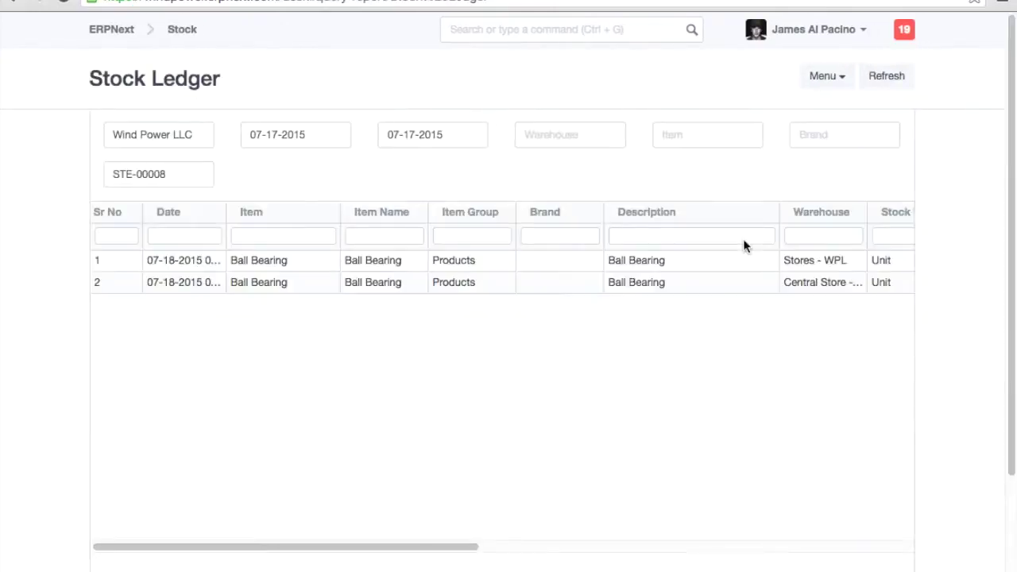
drag(475, 547, 573, 547)
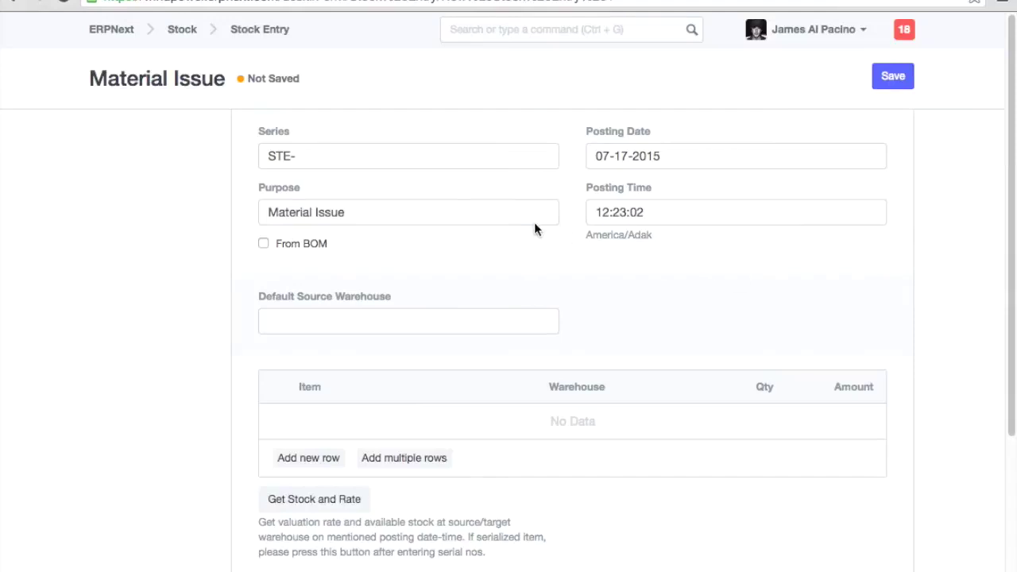
Set the new stock entry's purpose to Material Receipt and add an item row with target warehouse Stores - WPL
click(524, 219)
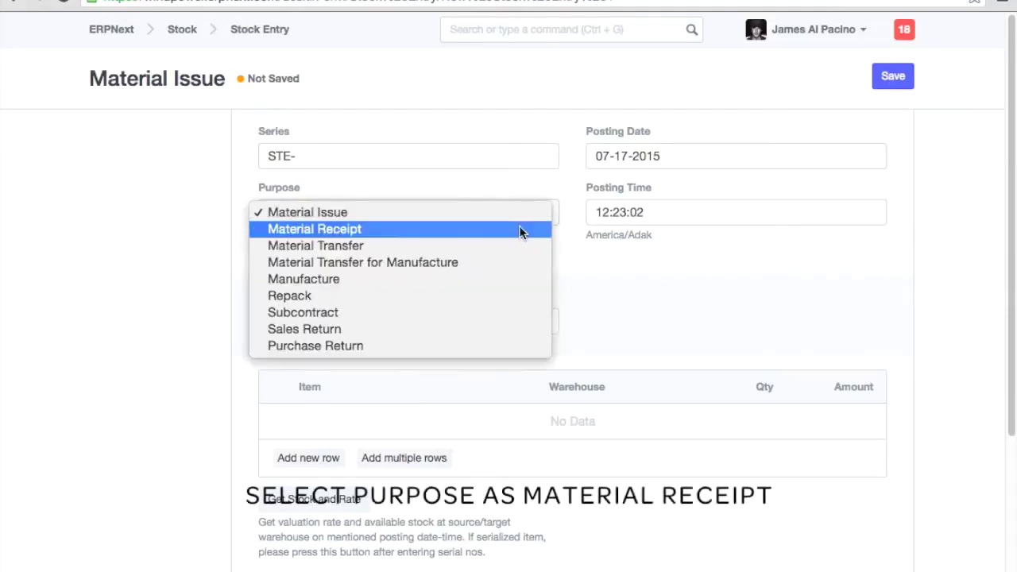
click(521, 229)
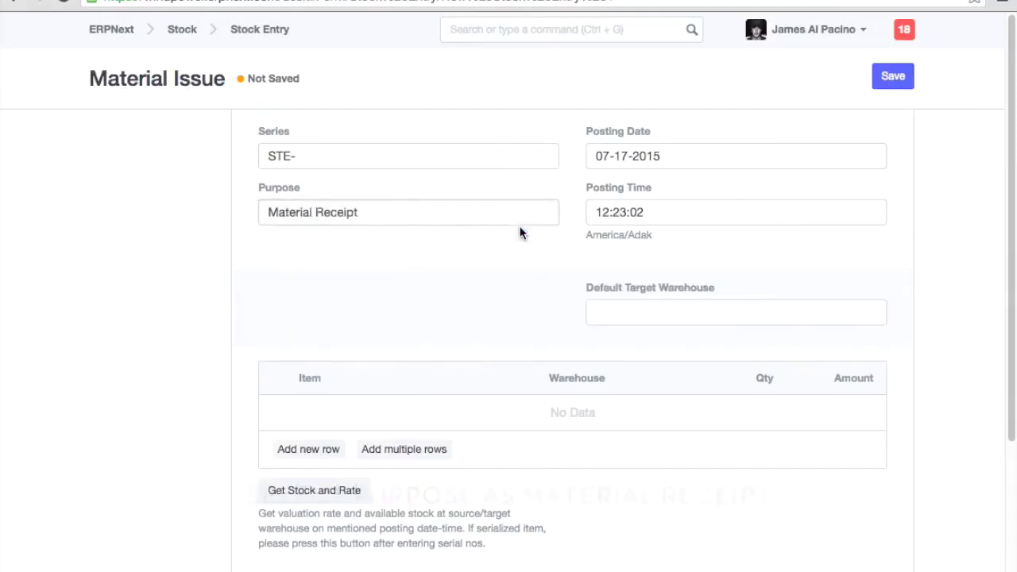
click(328, 449)
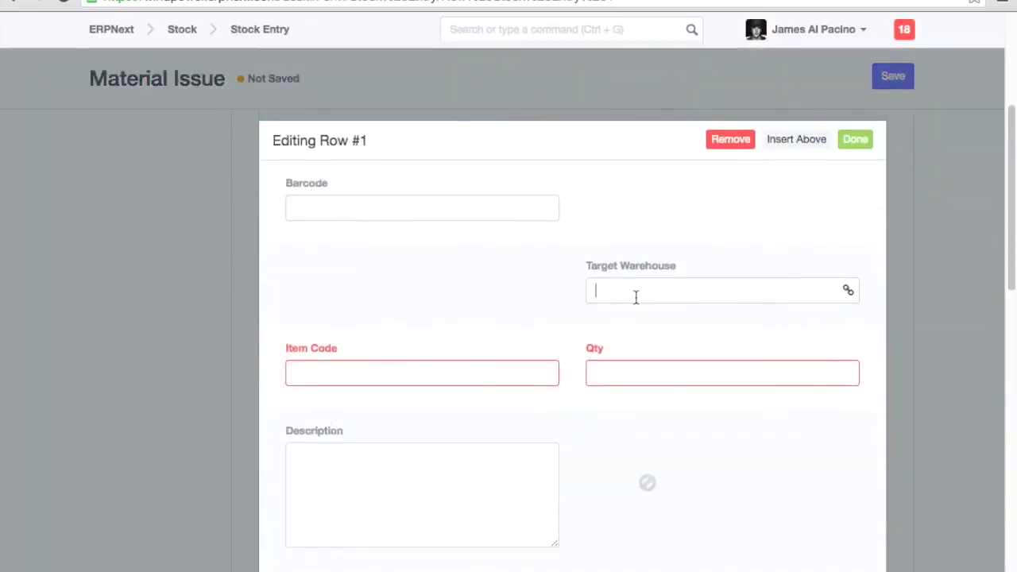
click(645, 395)
Set the row's item to Storage Batteries with a quantity of 2
click(477, 374)
text(stora)
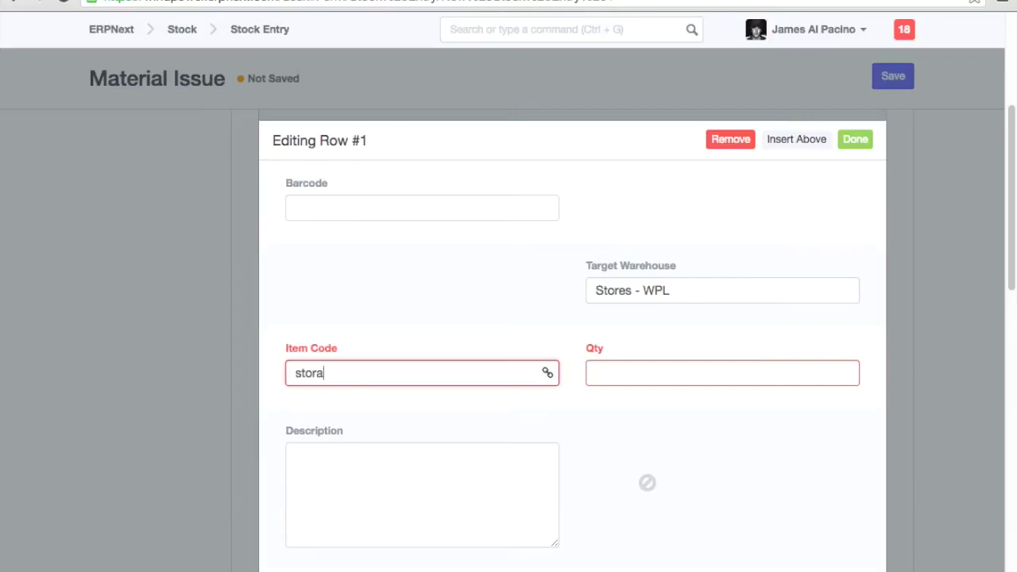
click(413, 401)
click(619, 372)
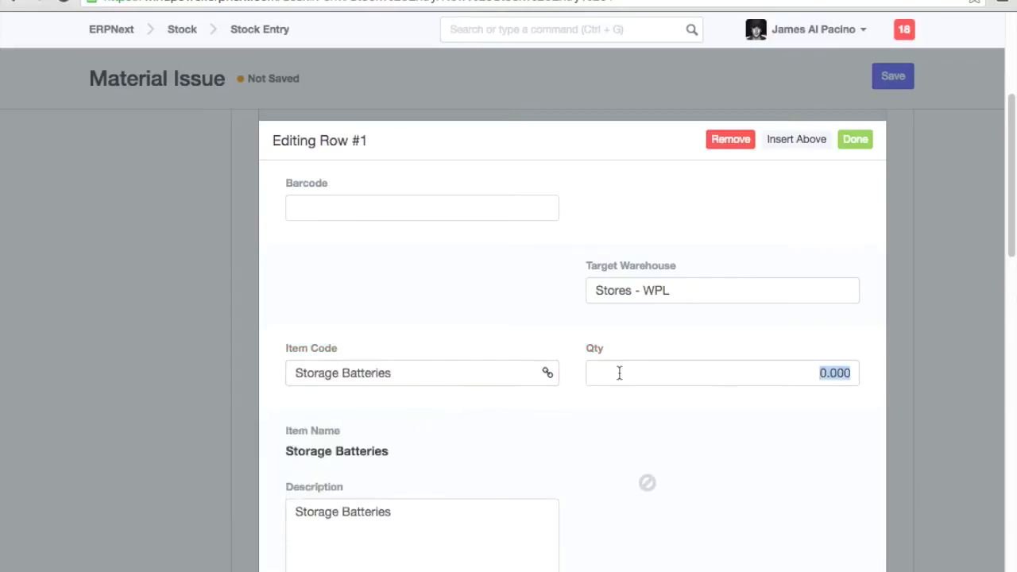
text(2)
Review the Storage Batteries row's valuation rate and serial/batch fields, and finish editing the row
scroll(571, 317, down, 5)
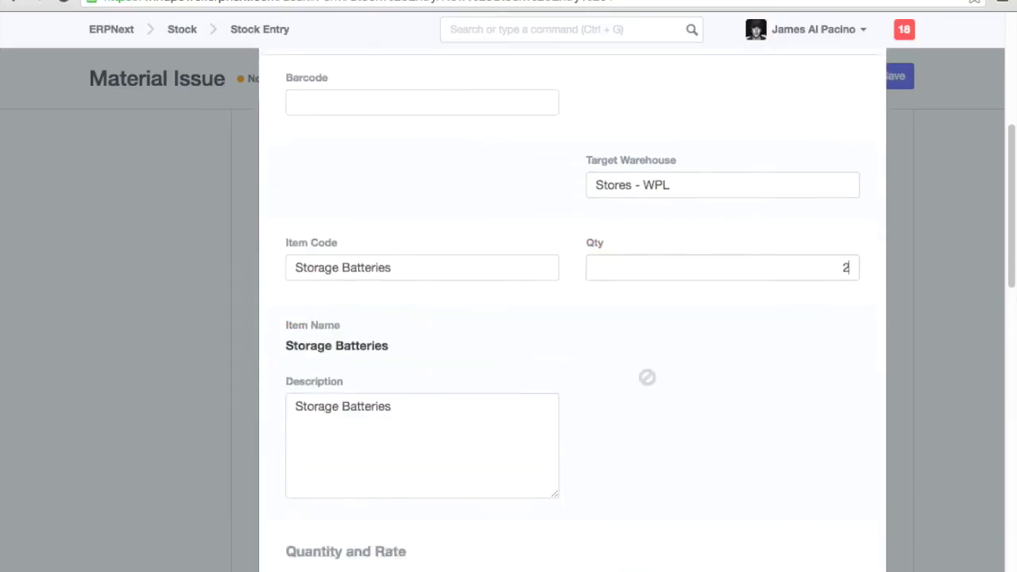
scroll(561, 431, down, 1)
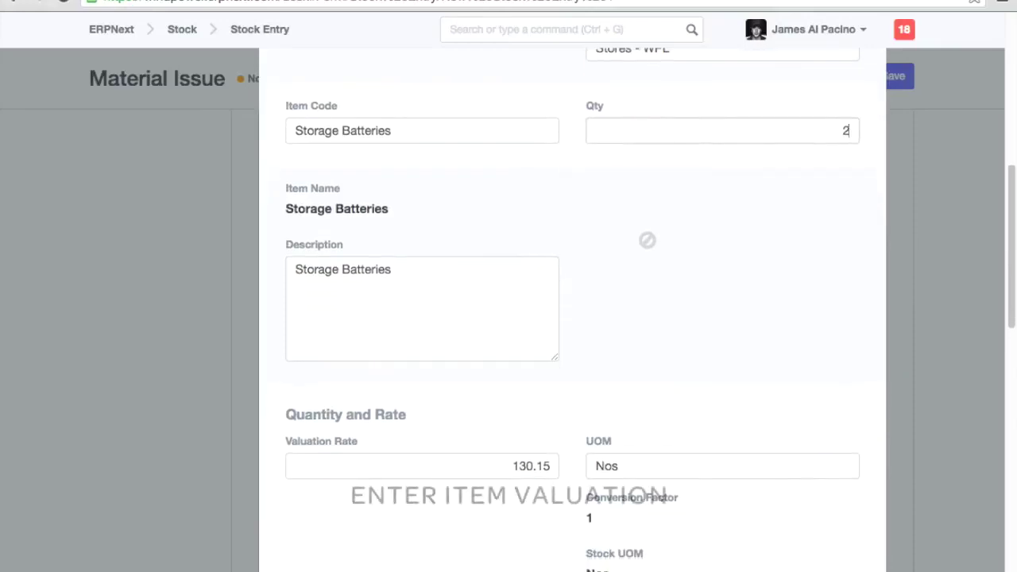
scroll(552, 456, down, 3)
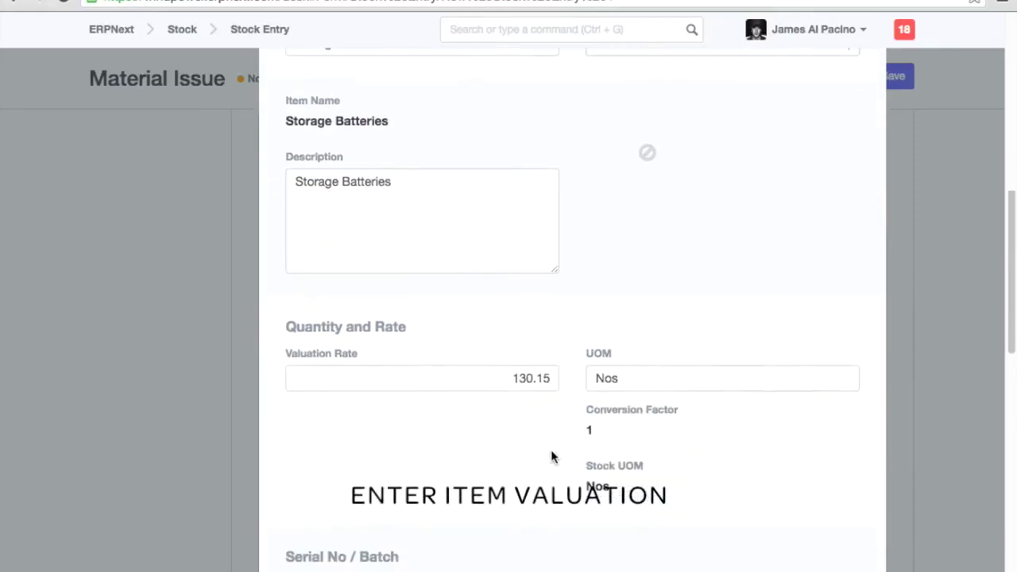
scroll(552, 457, down, 3)
scroll(552, 456, down, 1)
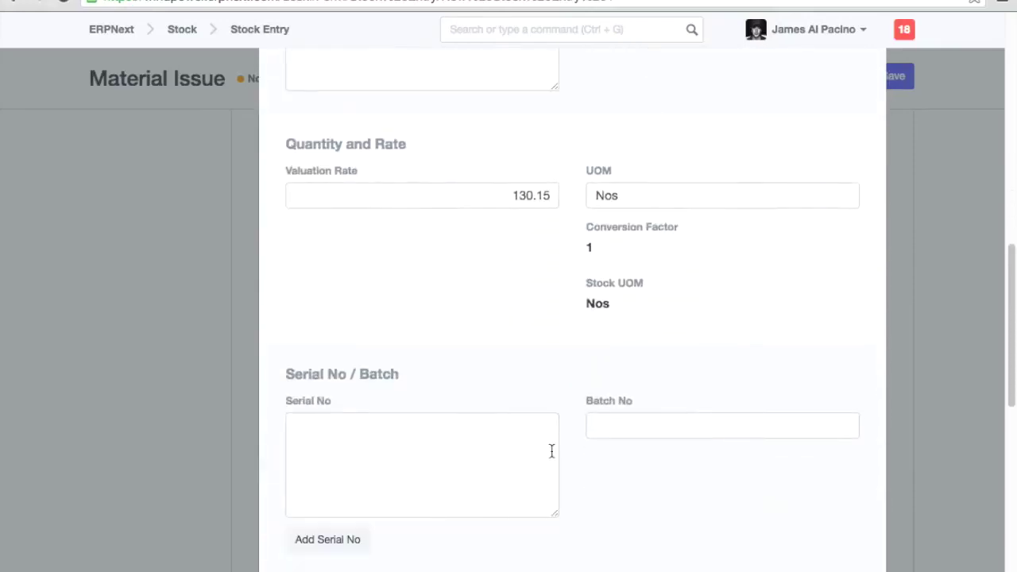
scroll(633, 433, up, 12)
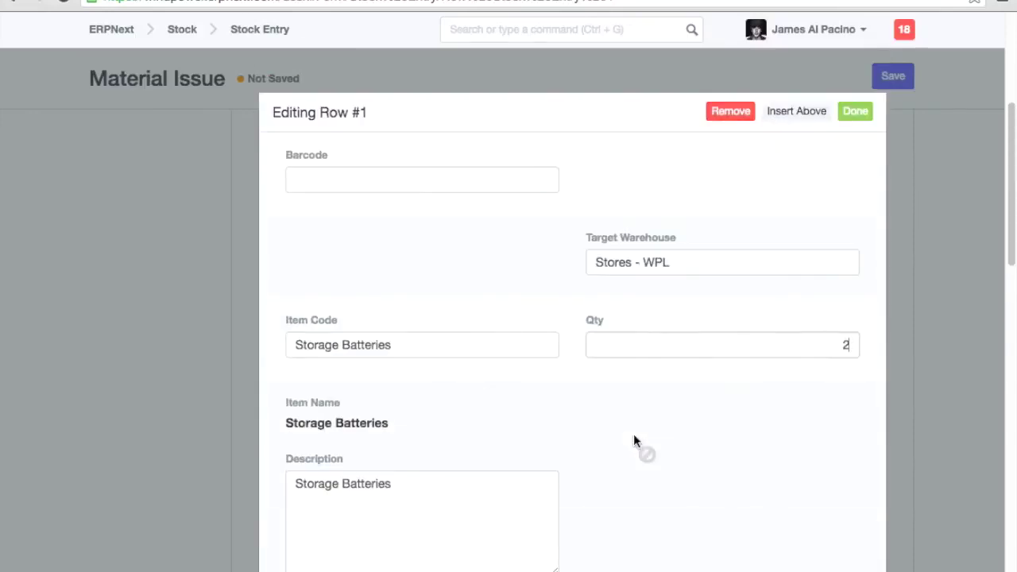
click(845, 113)
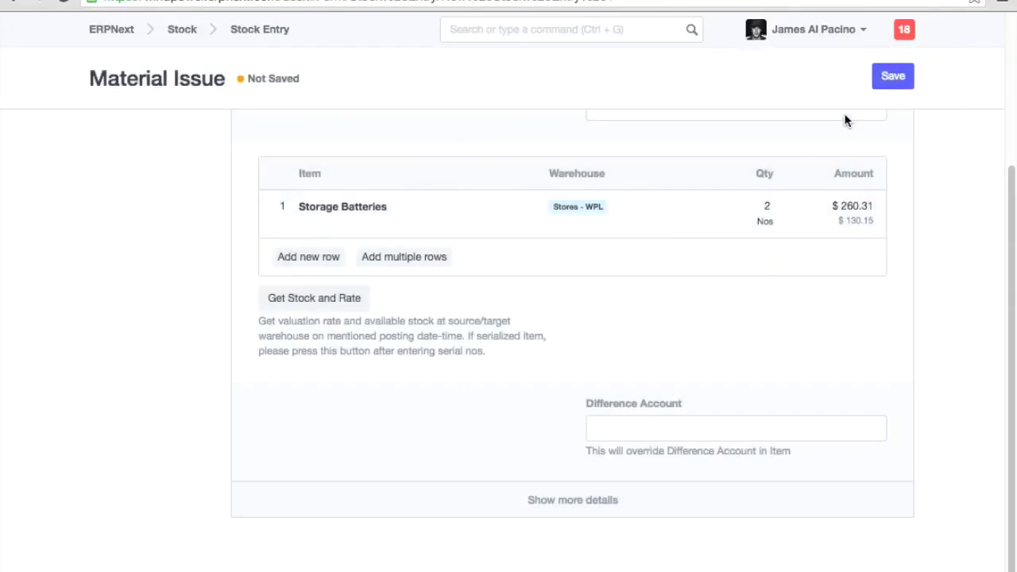
Save and submit the Storage Batteries material receipt, and examine its stock ledger including the further columns
scroll(910, 200, up, 3)
click(888, 79)
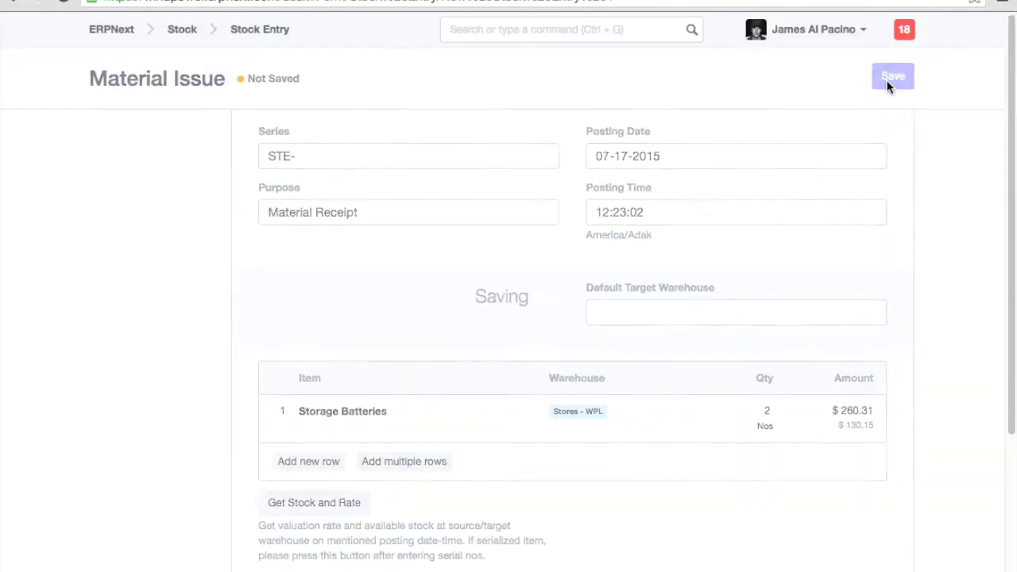
click(887, 80)
click(724, 61)
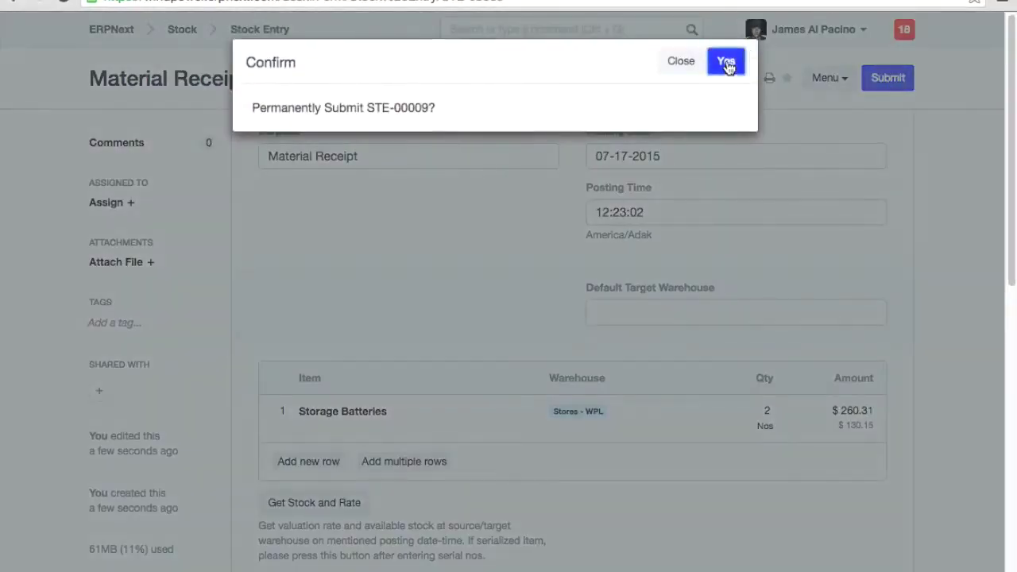
click(760, 128)
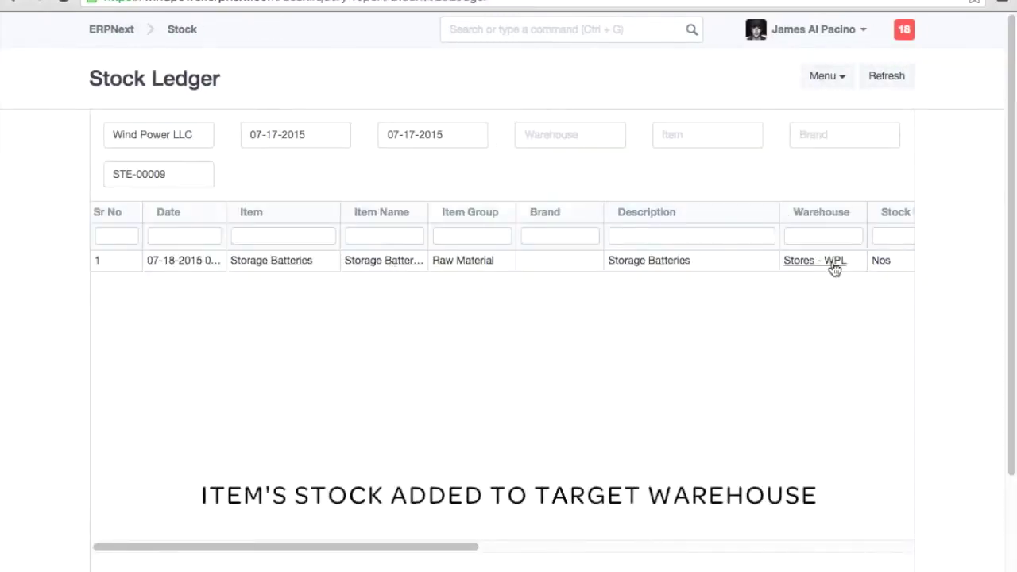
drag(475, 547, 604, 502)
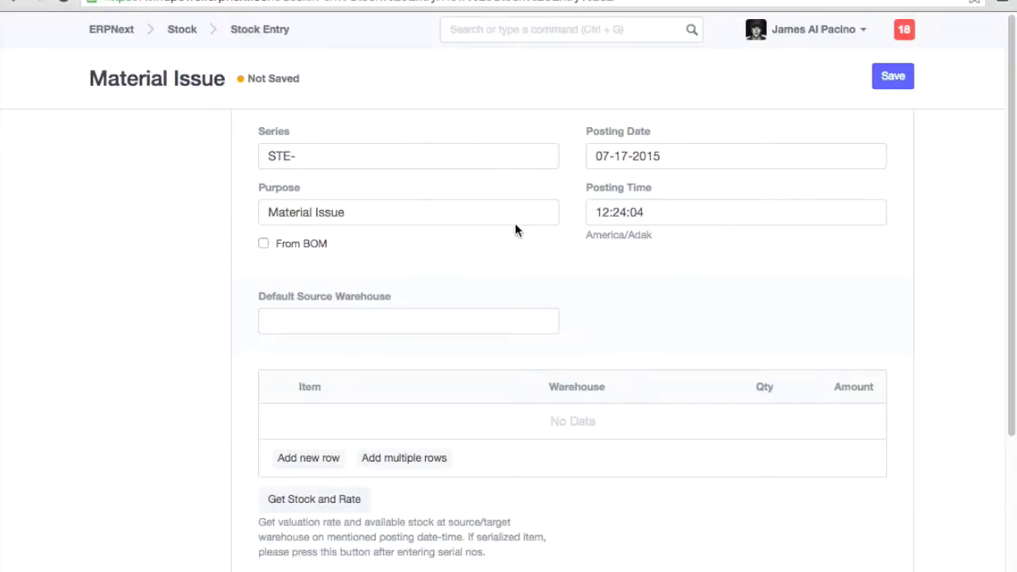
Set the new stock entry's purpose to Material Issue with default source warehouse Stores - WPL, and add an item row
click(509, 218)
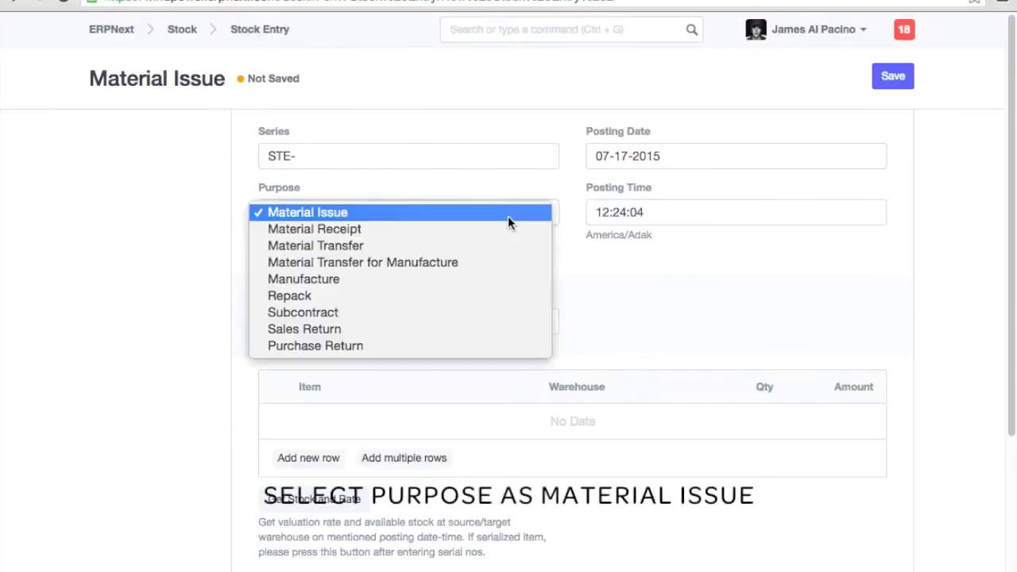
click(501, 212)
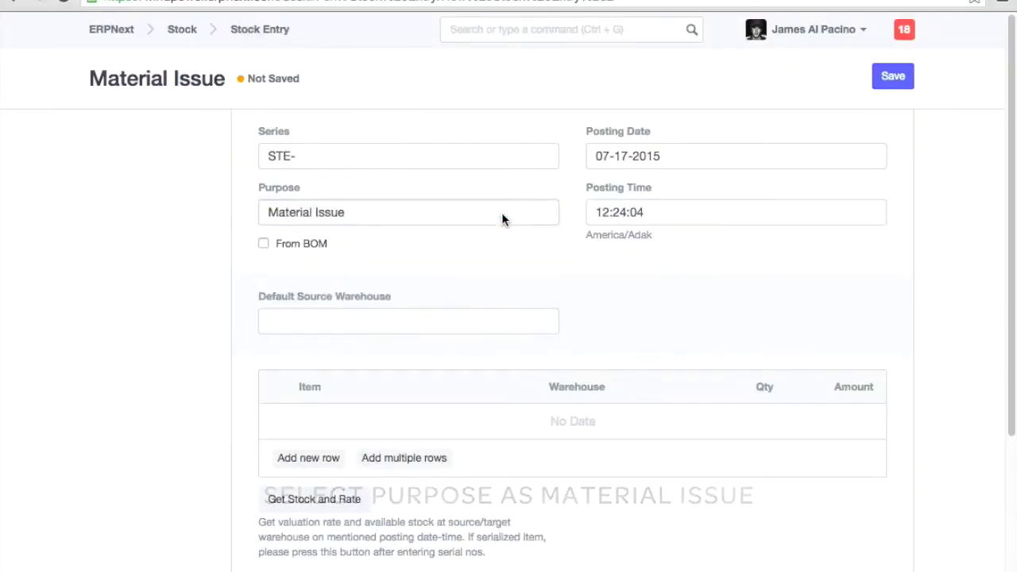
click(341, 320)
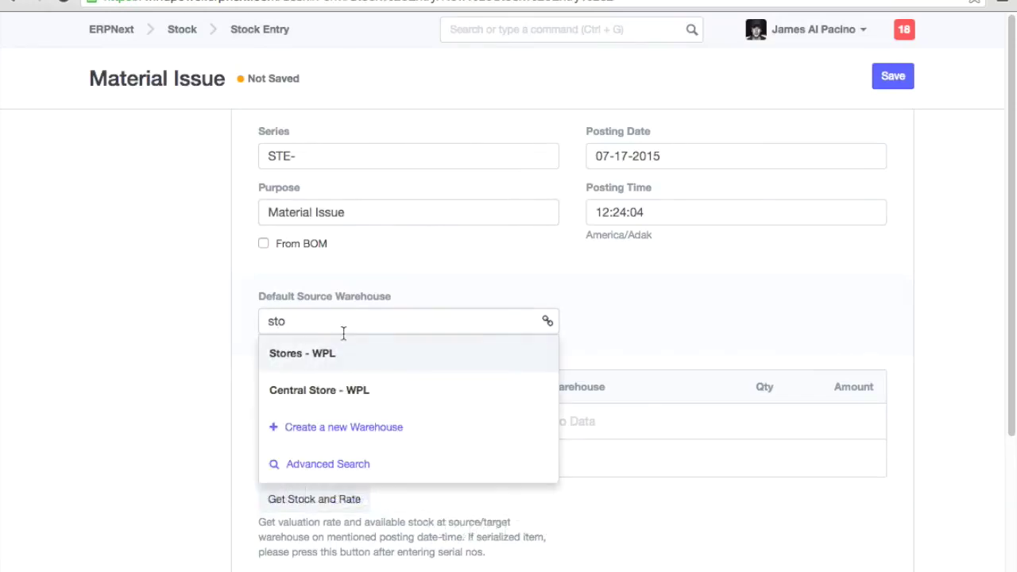
click(348, 353)
click(307, 400)
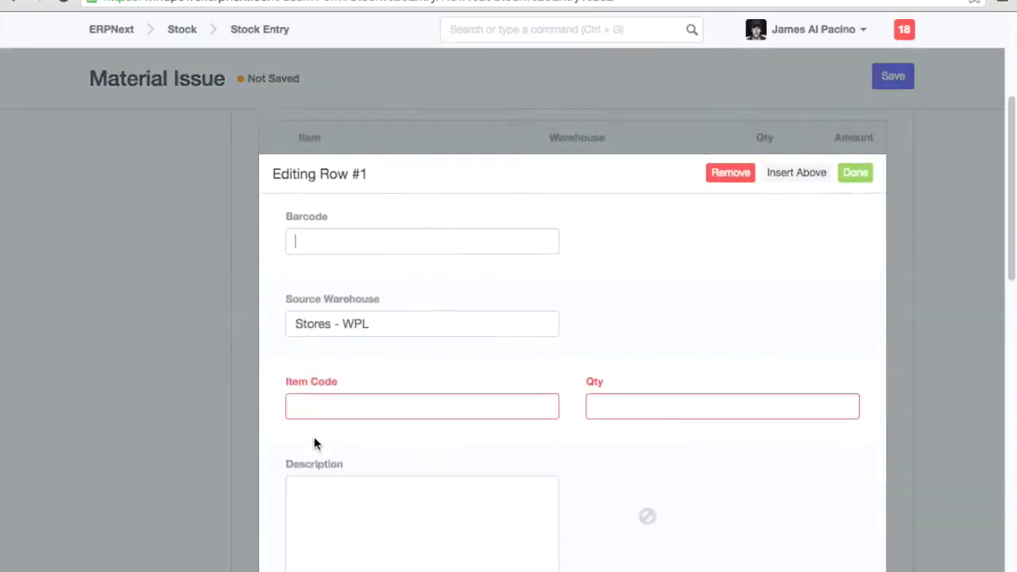
Set the first row's item to Pen with a quantity of 4
click(347, 377)
text(pen)
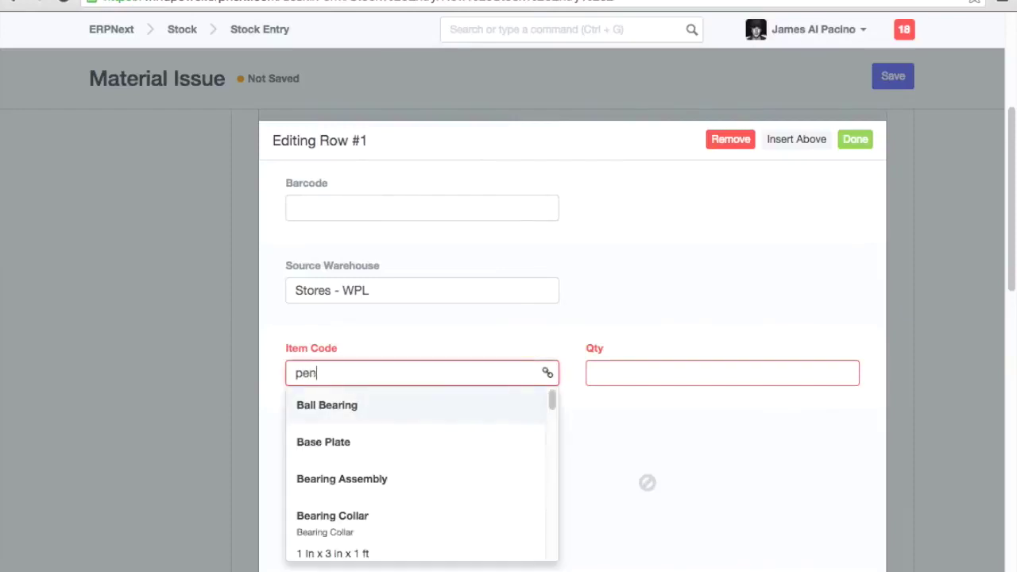
click(351, 401)
click(633, 365)
text(4)
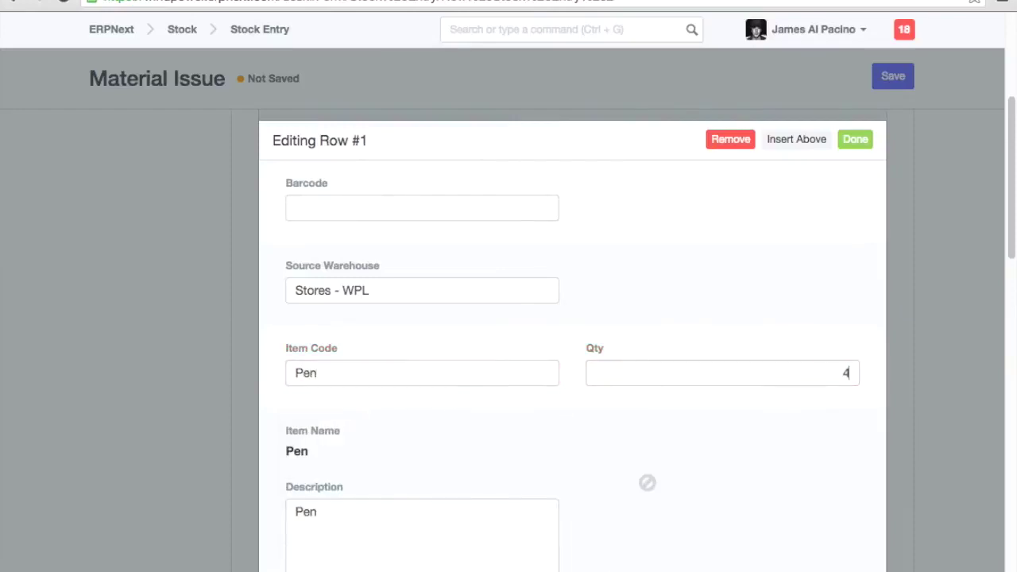
scroll(633, 365, down, 5)
Add a second item row for Paper with a quantity of 10
key(ctrl+Down)
key(Tab)
key(Tab)
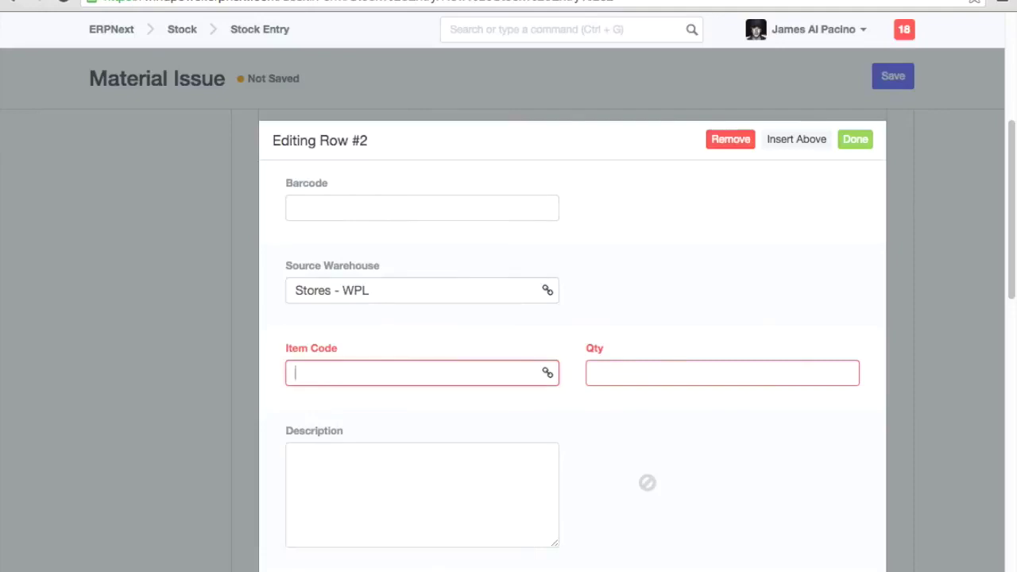
text(pa)
click(432, 408)
click(635, 375)
text(10)
Review the Paper row's valuation rate and difference account, and finish editing the row
scroll(627, 415, down, 10)
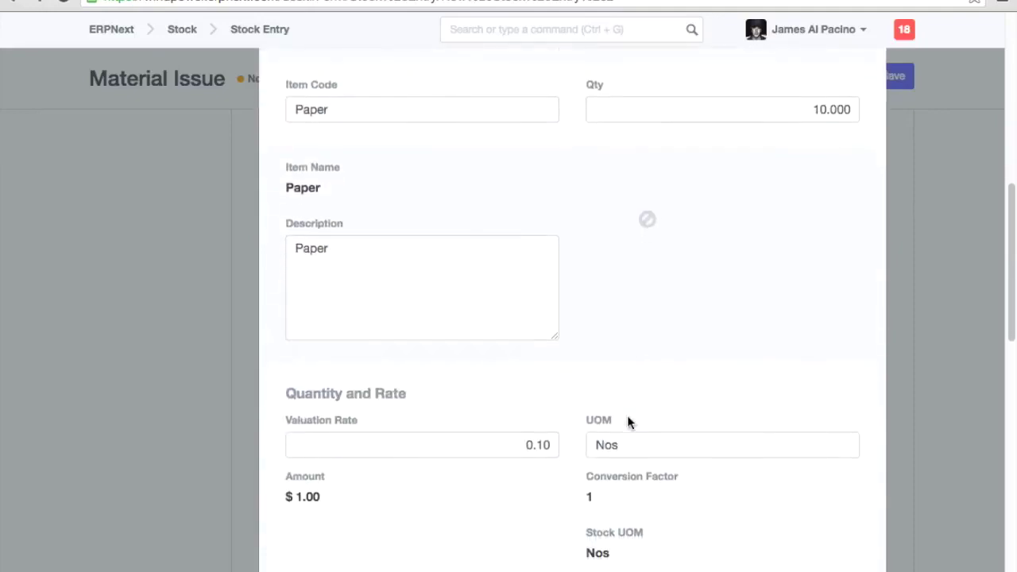
scroll(627, 417, down, 6)
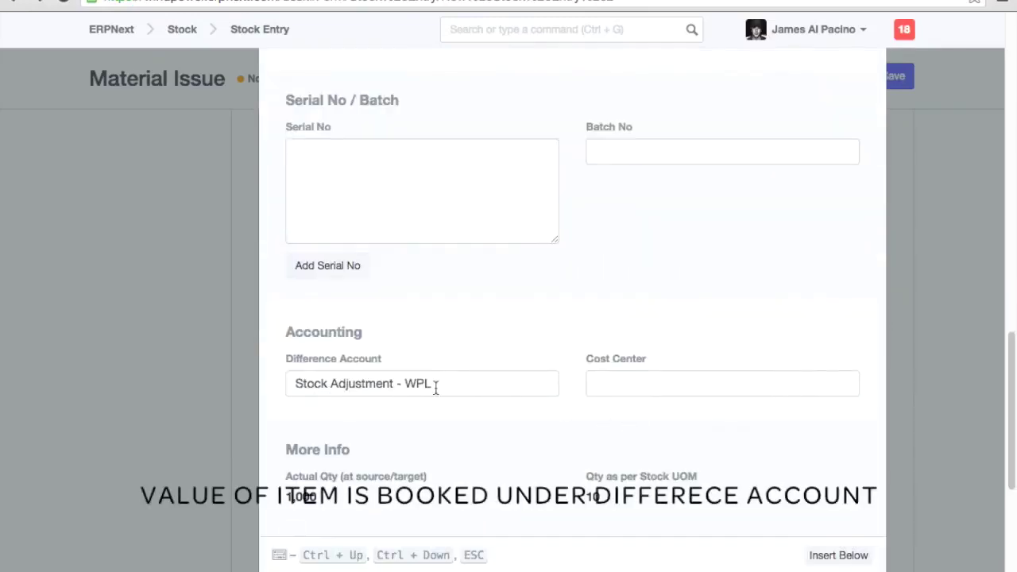
triple_click(494, 378)
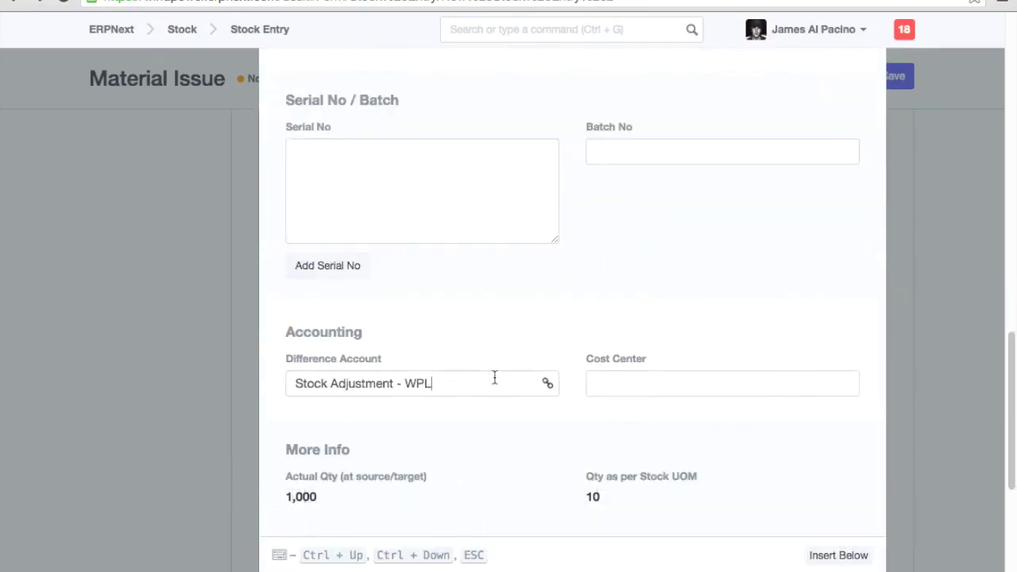
click(547, 392)
scroll(721, 264, up, 10)
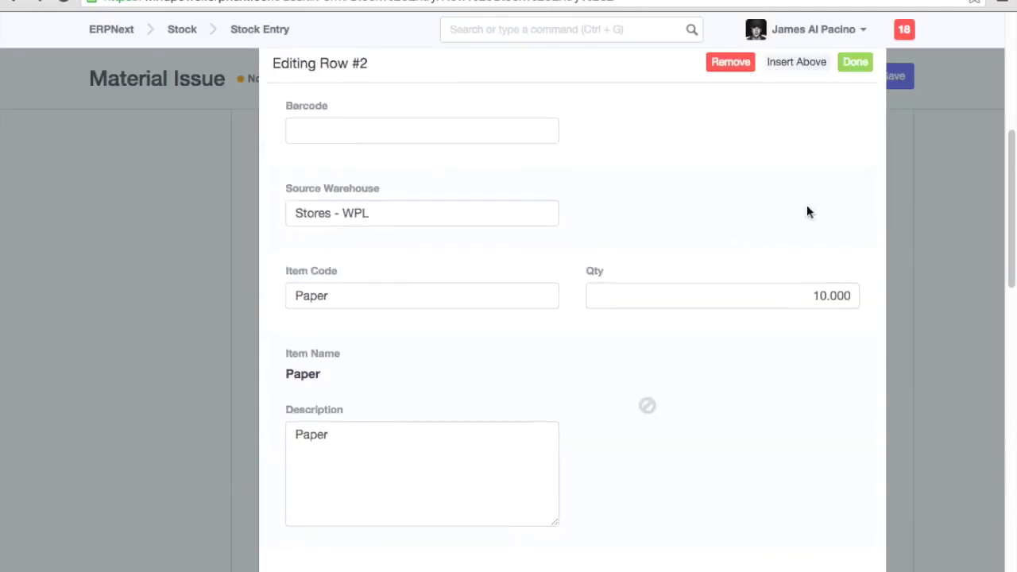
click(858, 63)
Save and submit the material issue of Pen and Paper, and examine its stock ledger including the further columns
scroll(873, 182, up, 5)
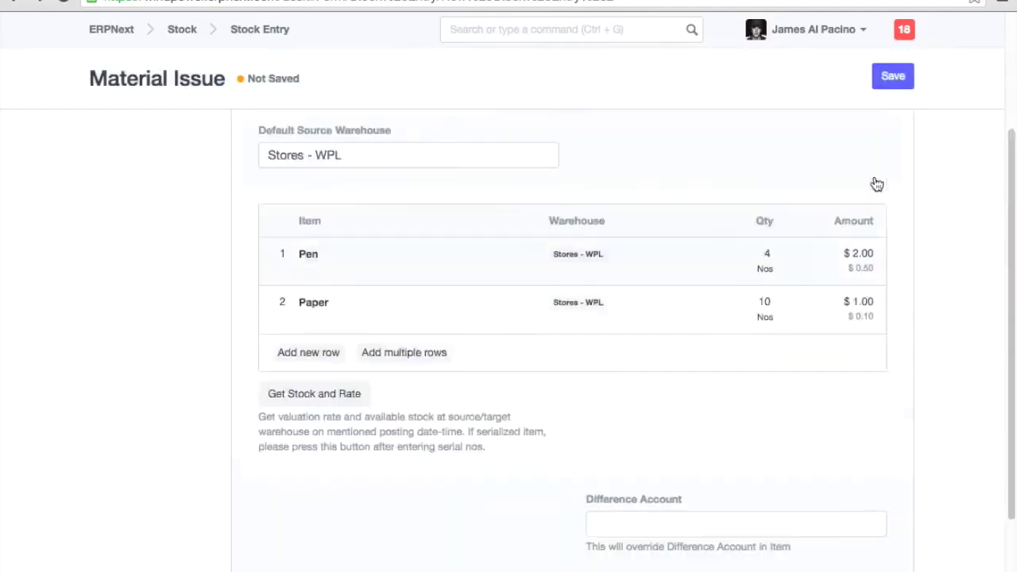
click(888, 81)
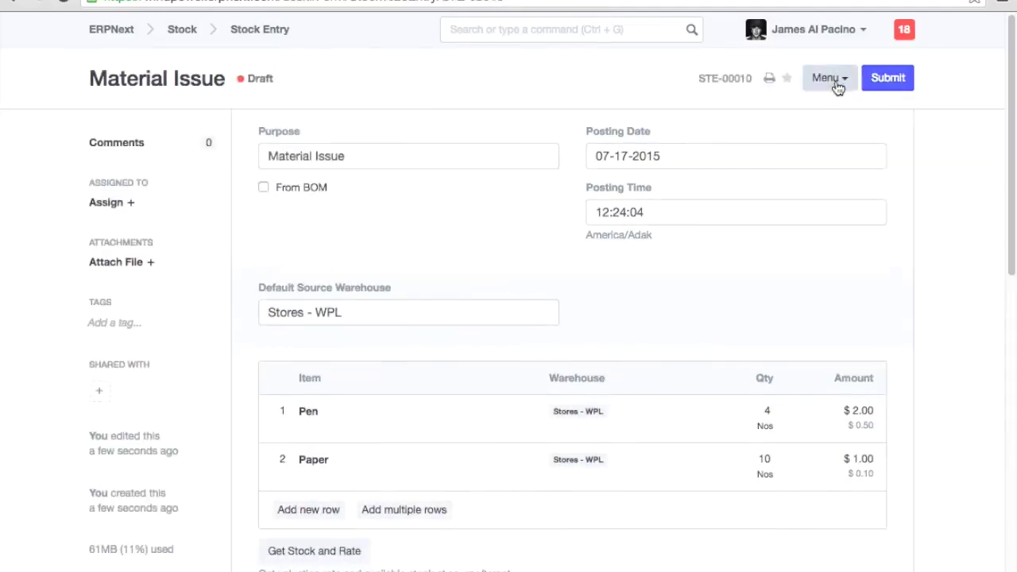
click(889, 77)
click(726, 61)
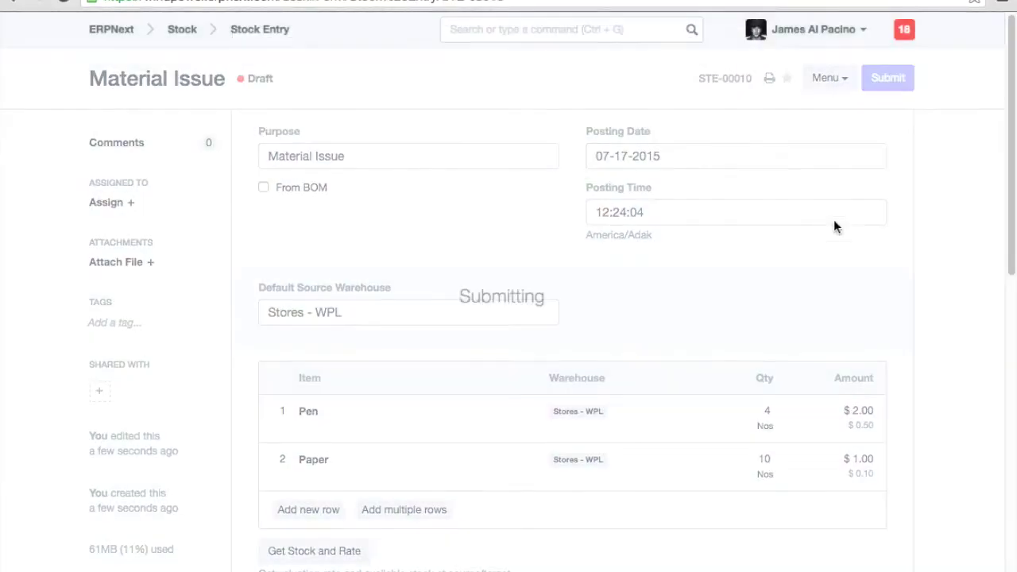
click(773, 129)
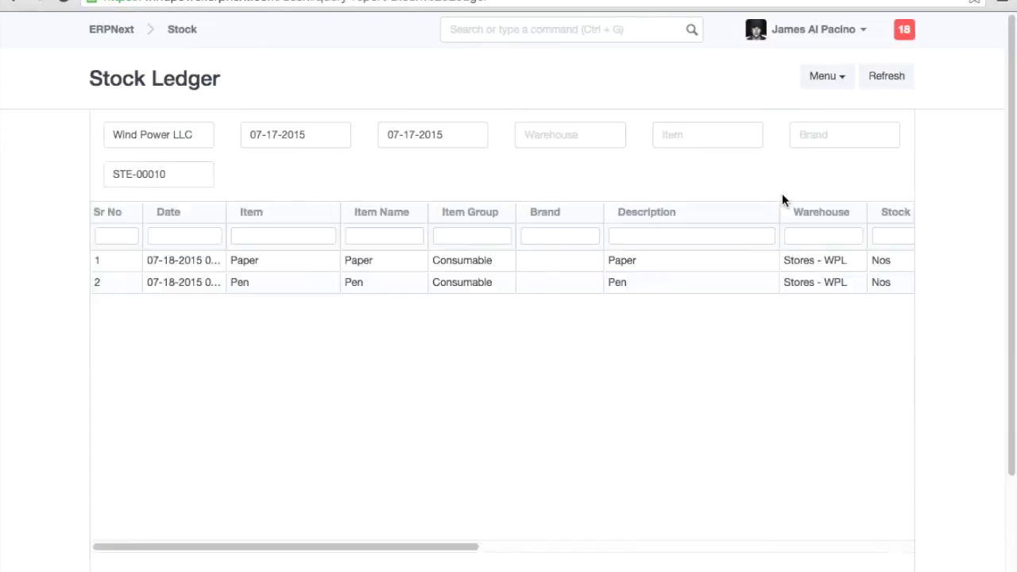
drag(409, 547, 545, 546)
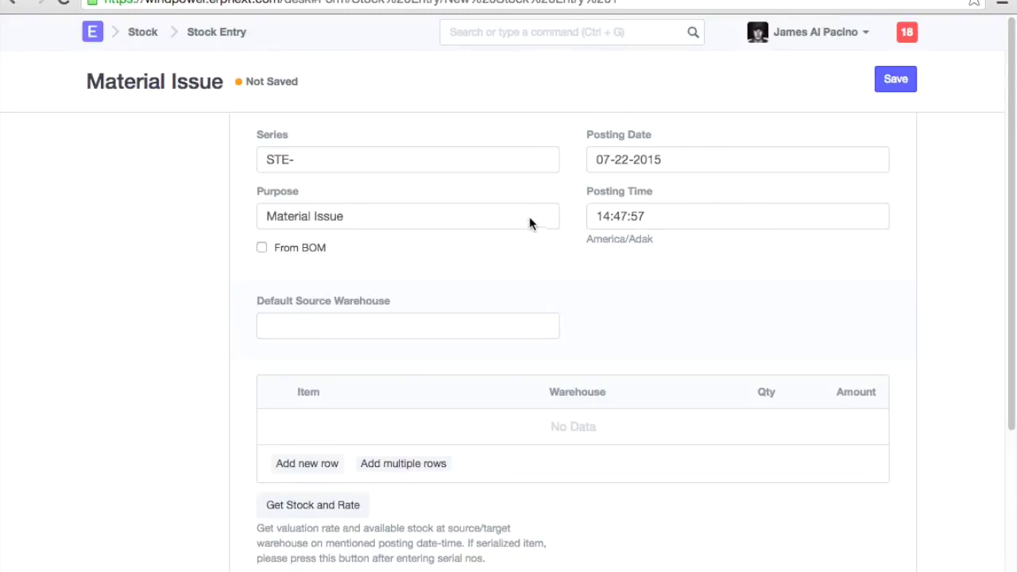
Set the new stock entry's purpose to Repack and base it on a BOM
click(530, 225)
click(521, 296)
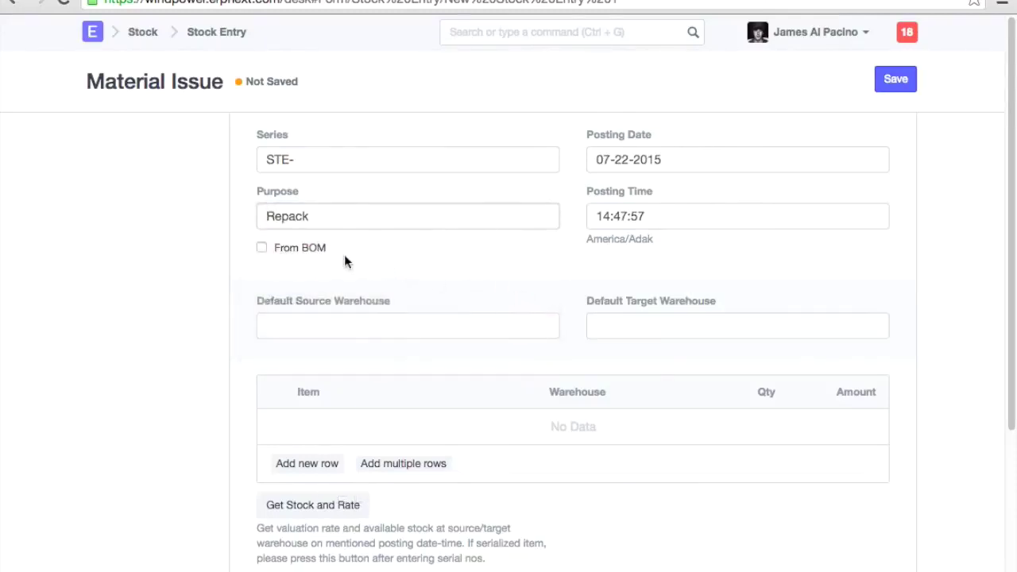
click(262, 248)
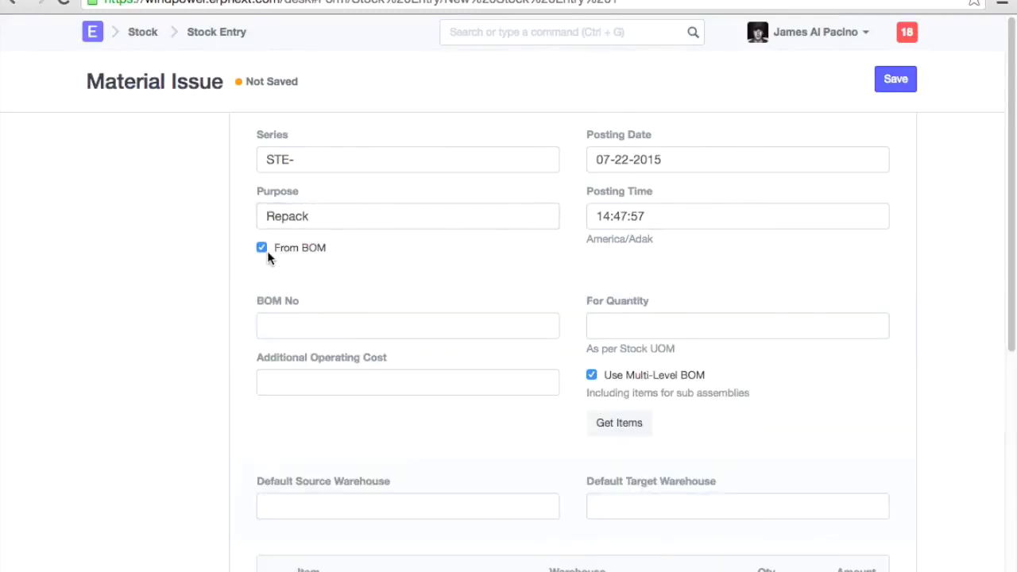
Choose BOM/Bearing Assembly/001 for a quantity of 1 and fetch its items into the repack entry
click(332, 323)
click(366, 360)
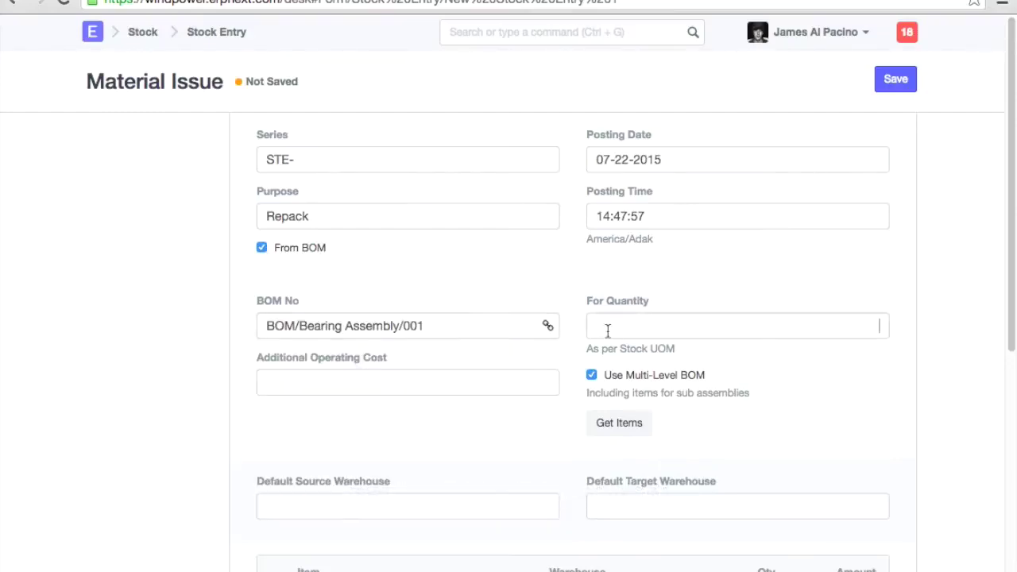
click(605, 427)
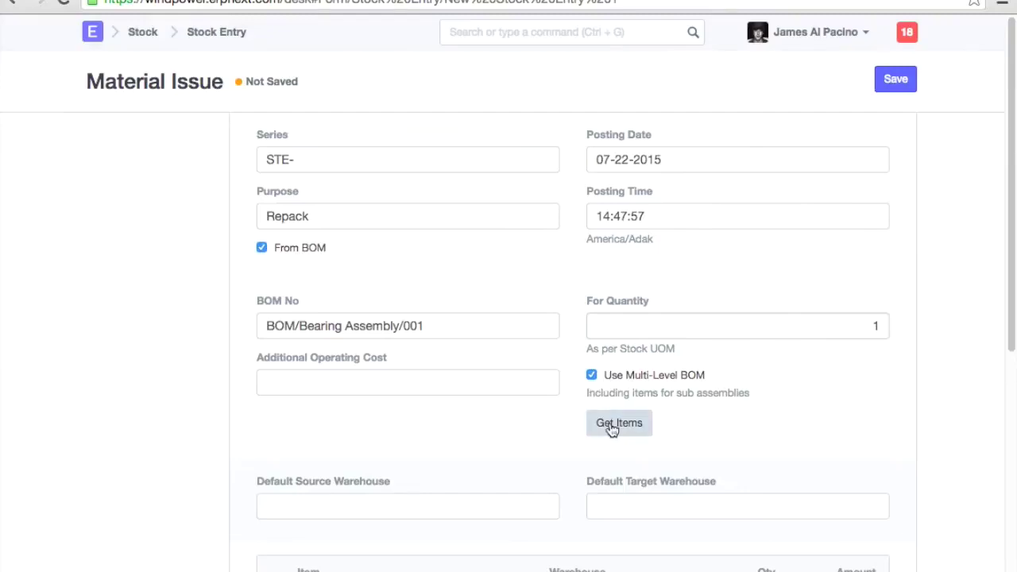
Review the warehouse fields of the fetched Ball Bearing row and close the row
scroll(745, 419, down, 3)
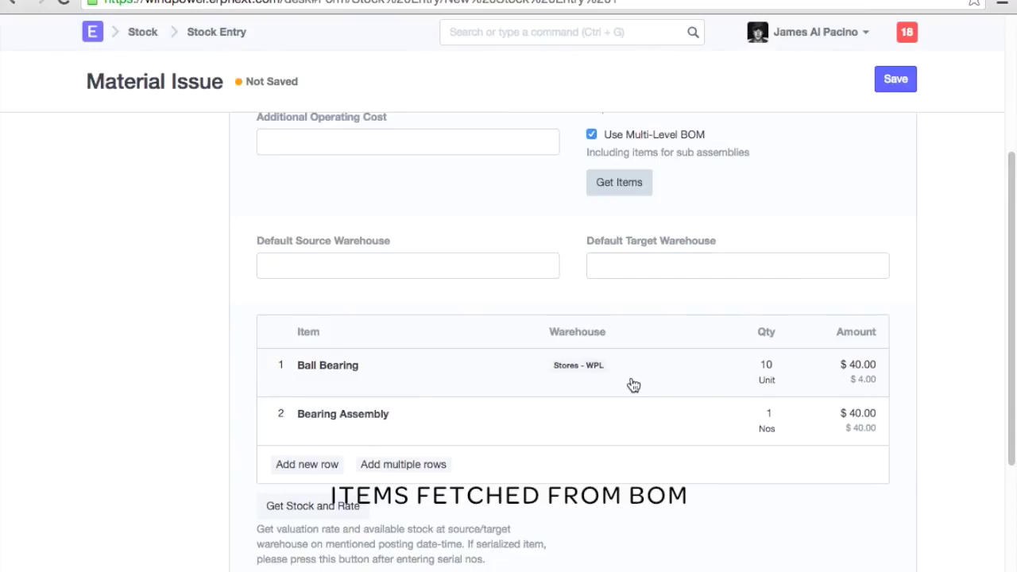
click(631, 384)
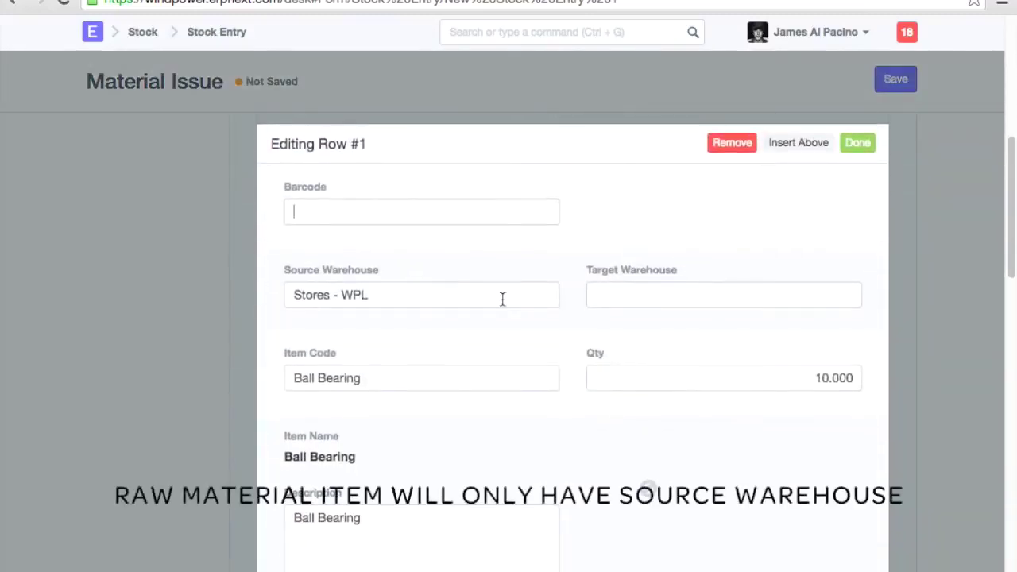
click(849, 147)
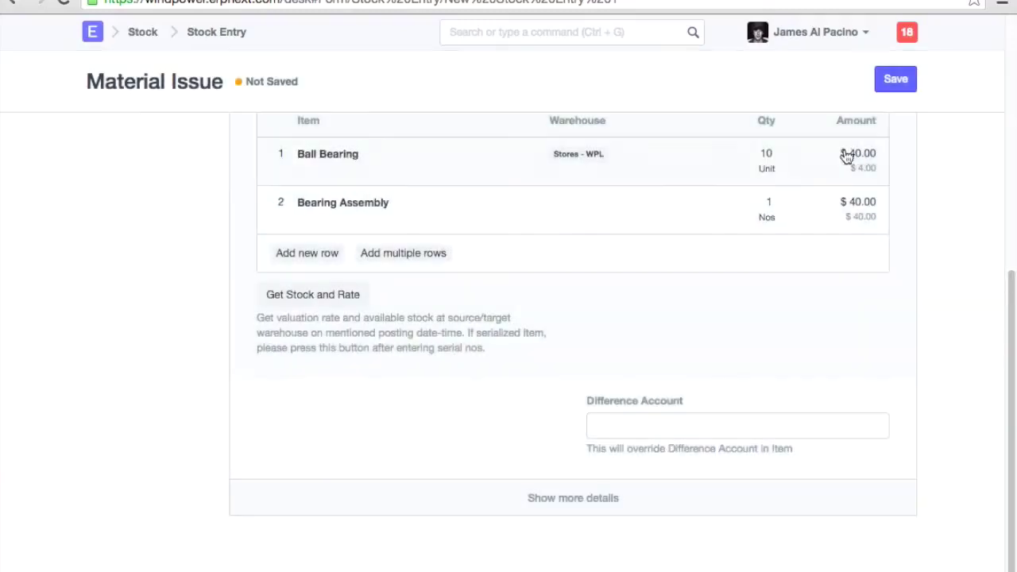
Set the Bearing Assembly row's target warehouse to Stores - WPL, check its valuation rate, and finish editing the row
click(644, 222)
click(664, 293)
click(653, 399)
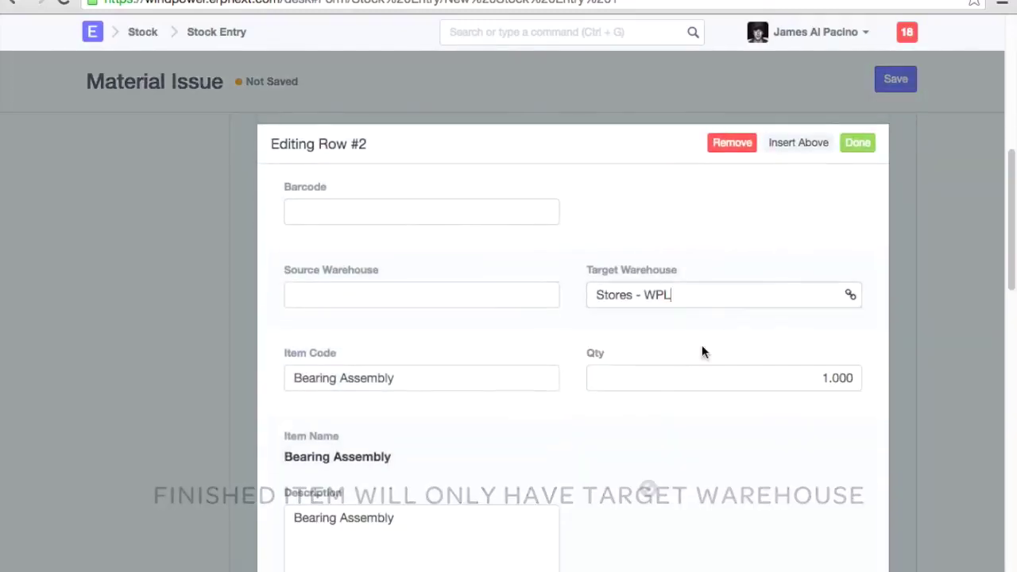
scroll(736, 356, down, 5)
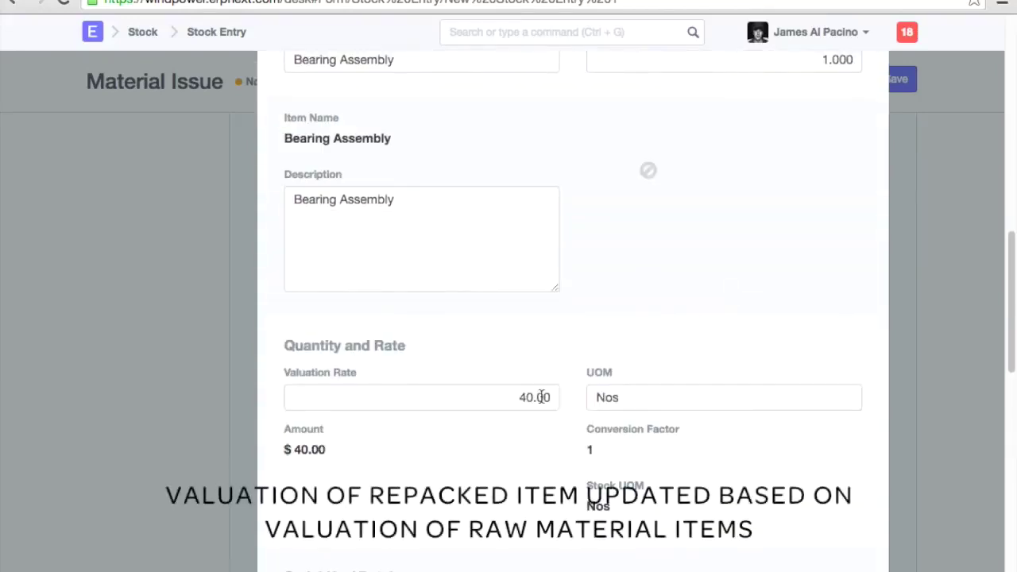
scroll(540, 397, up, 5)
click(801, 300)
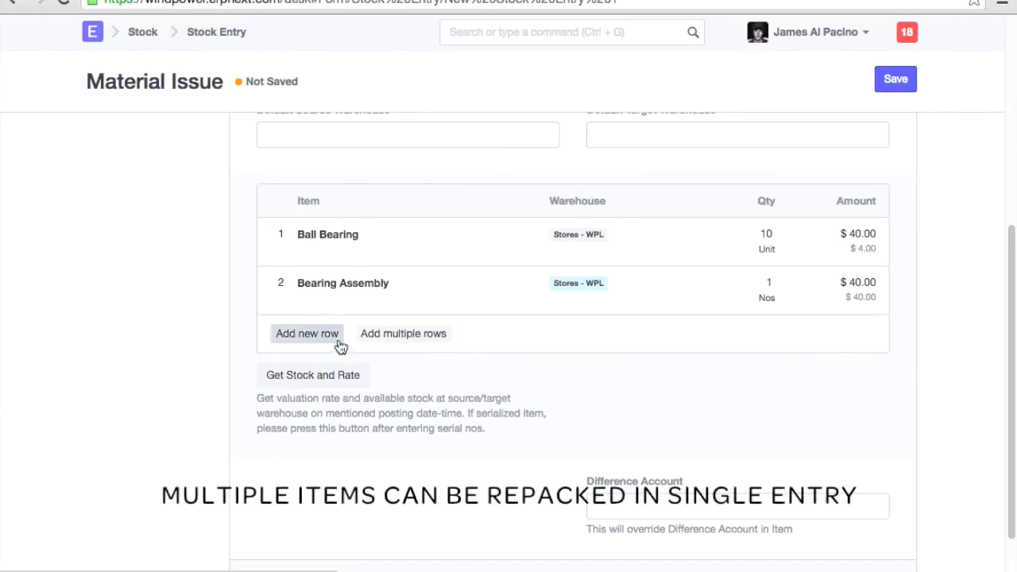
Save and submit the repack entry, and examine its stock ledger including the quantity and rate columns
click(896, 80)
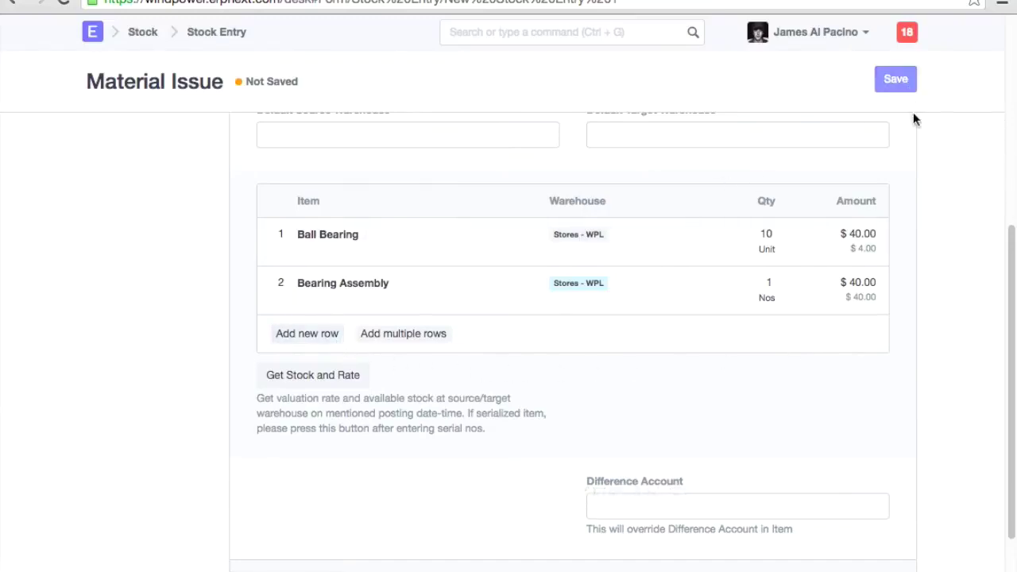
click(890, 81)
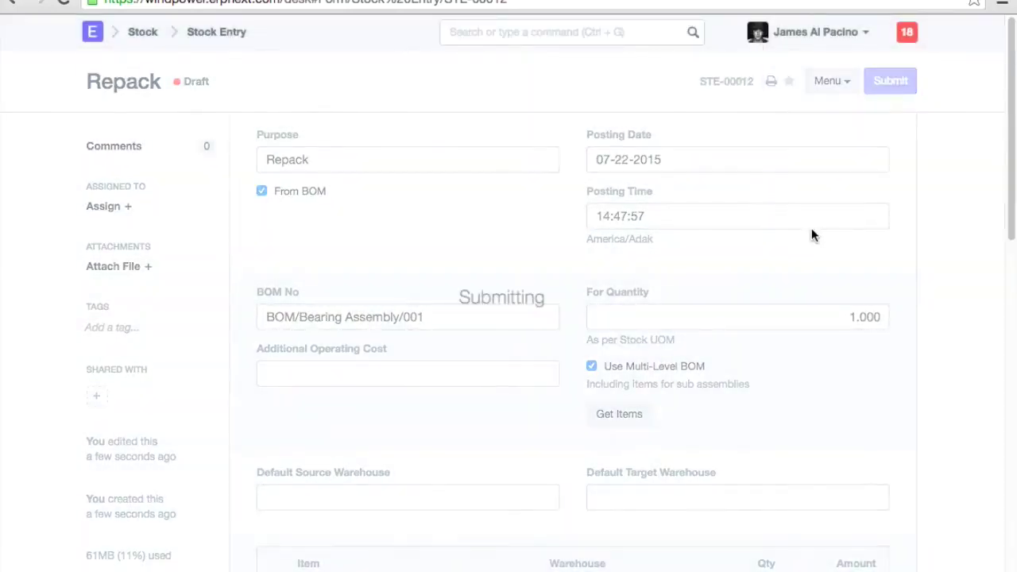
click(756, 131)
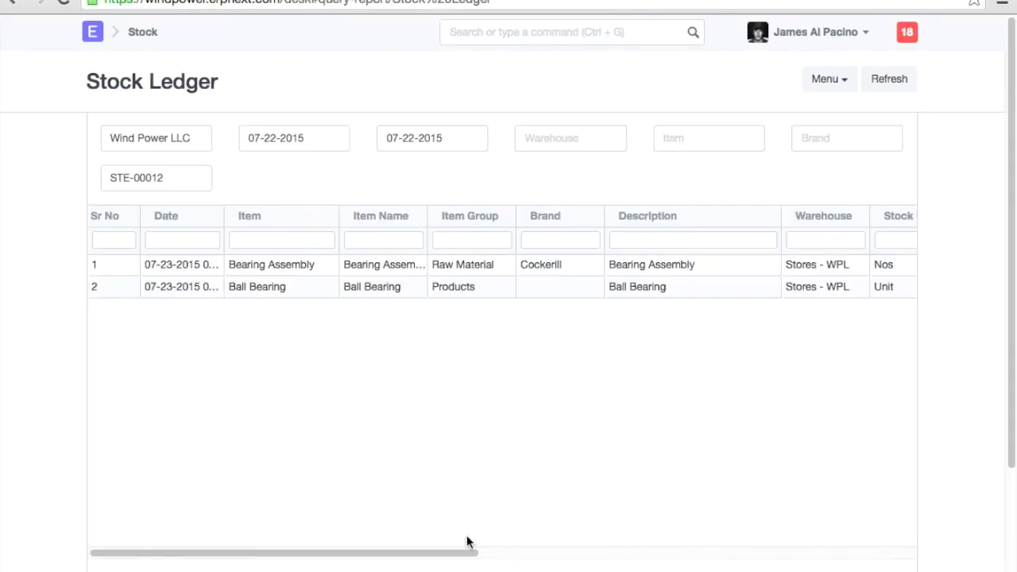
drag(454, 553, 595, 545)
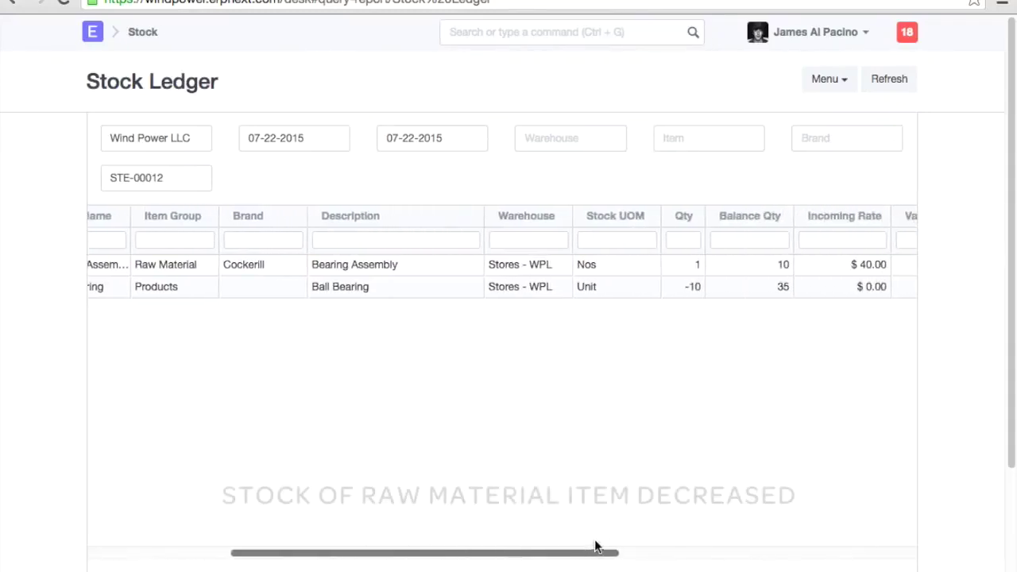